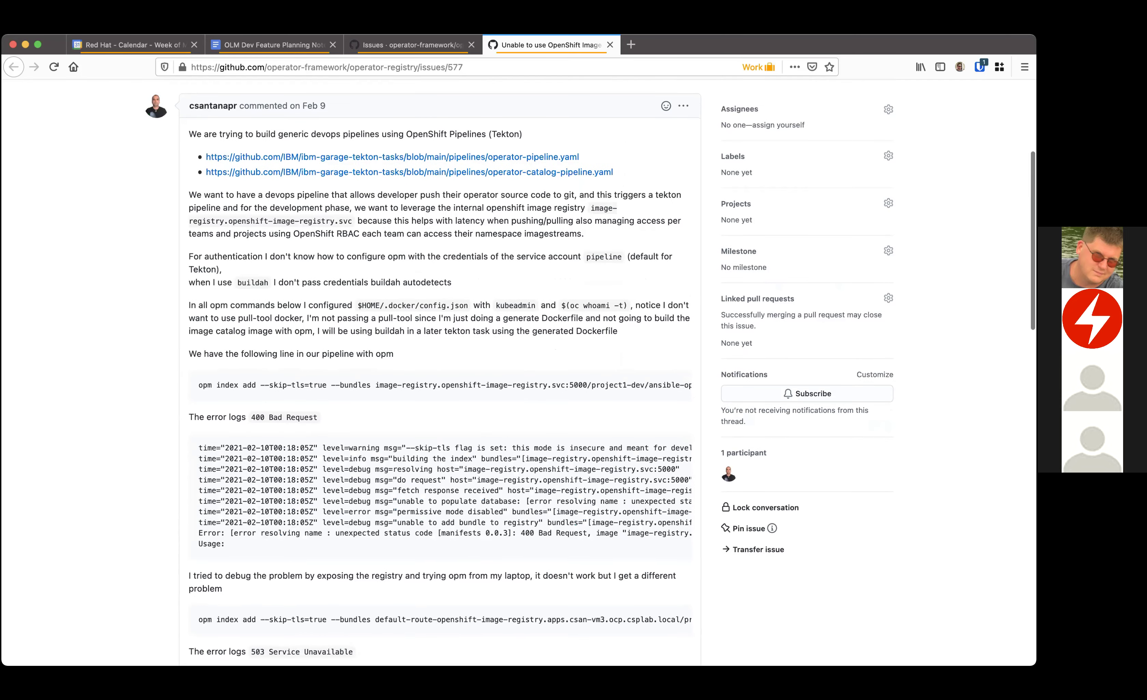
# Read through issue #577's description, opm index add commands and error logs to judge how it should be triaged
pyautogui.scroll(-5, 439, 377)
pyautogui.scroll(-15, 440, 377)
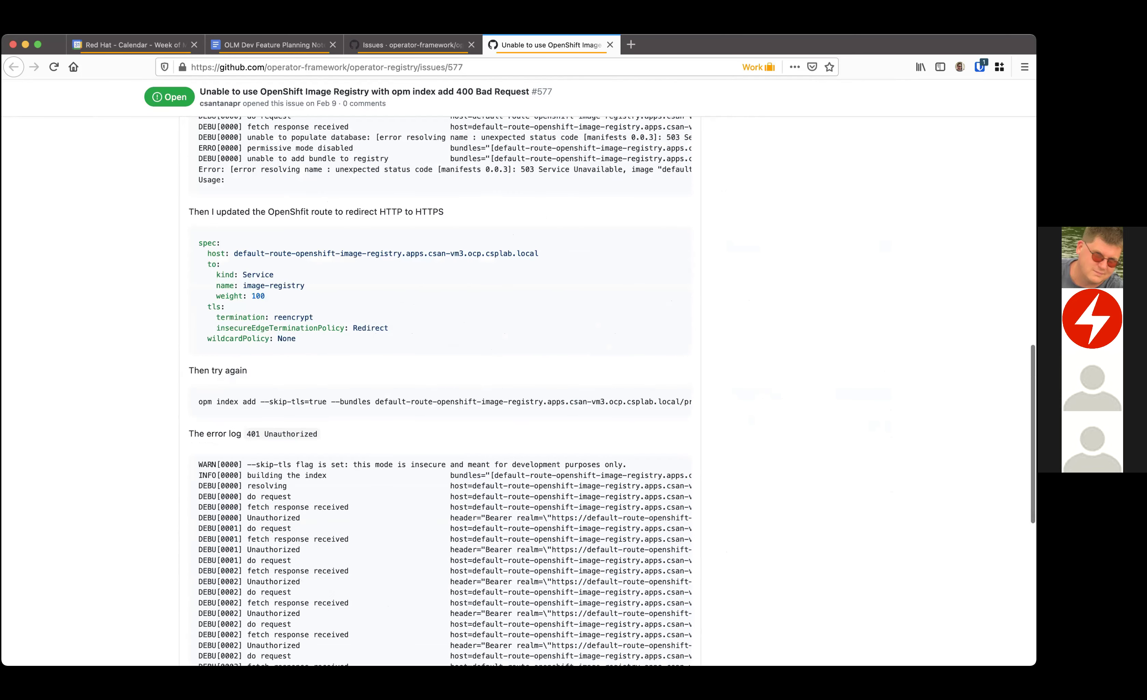
pyautogui.scroll(-15, 440, 377)
pyautogui.scroll(13, 439, 377)
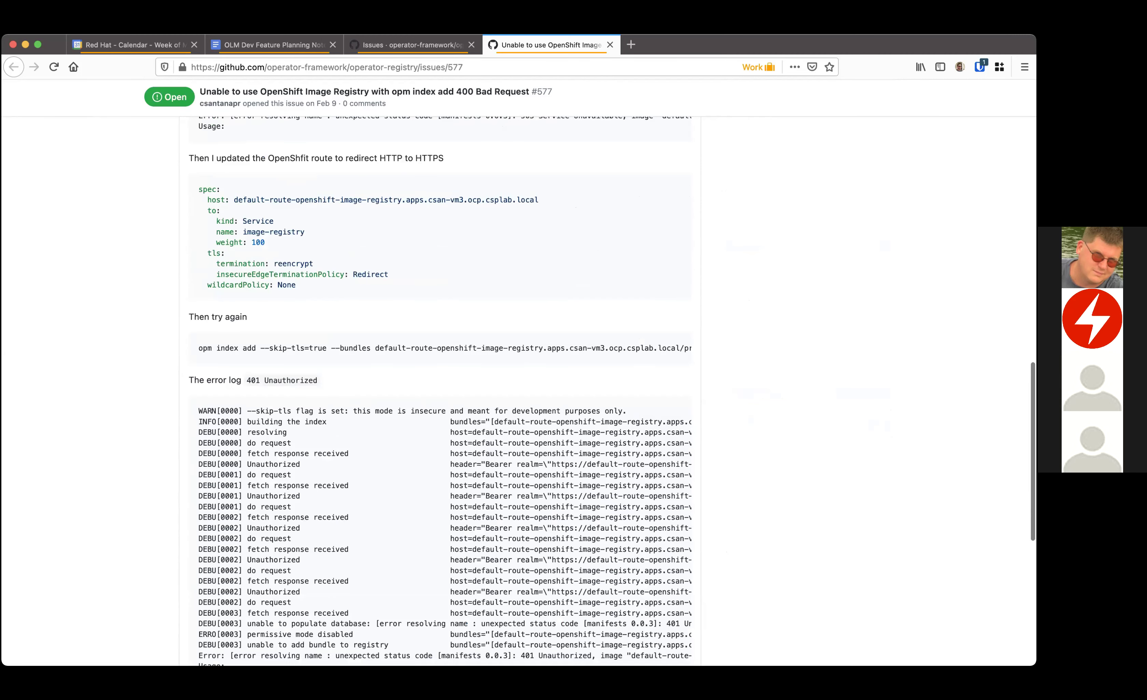
pyautogui.scroll(4, 440, 377)
pyautogui.scroll(8, 440, 376)
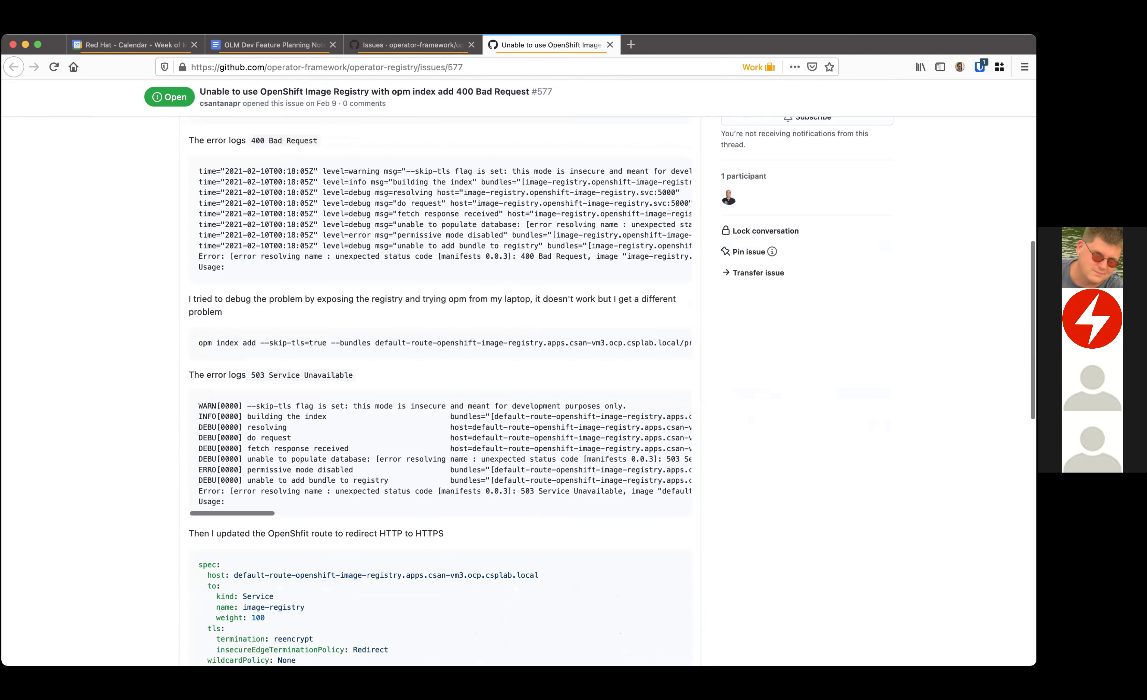
pyautogui.scroll(9, 439, 377)
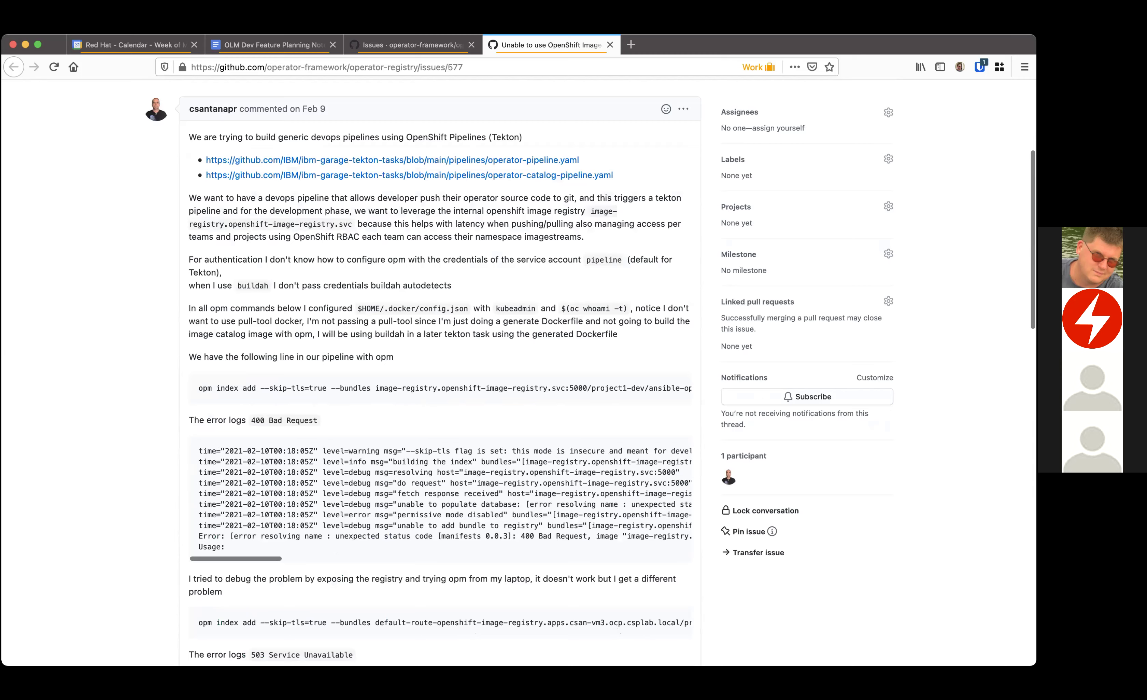
pyautogui.scroll(-5, 440, 376)
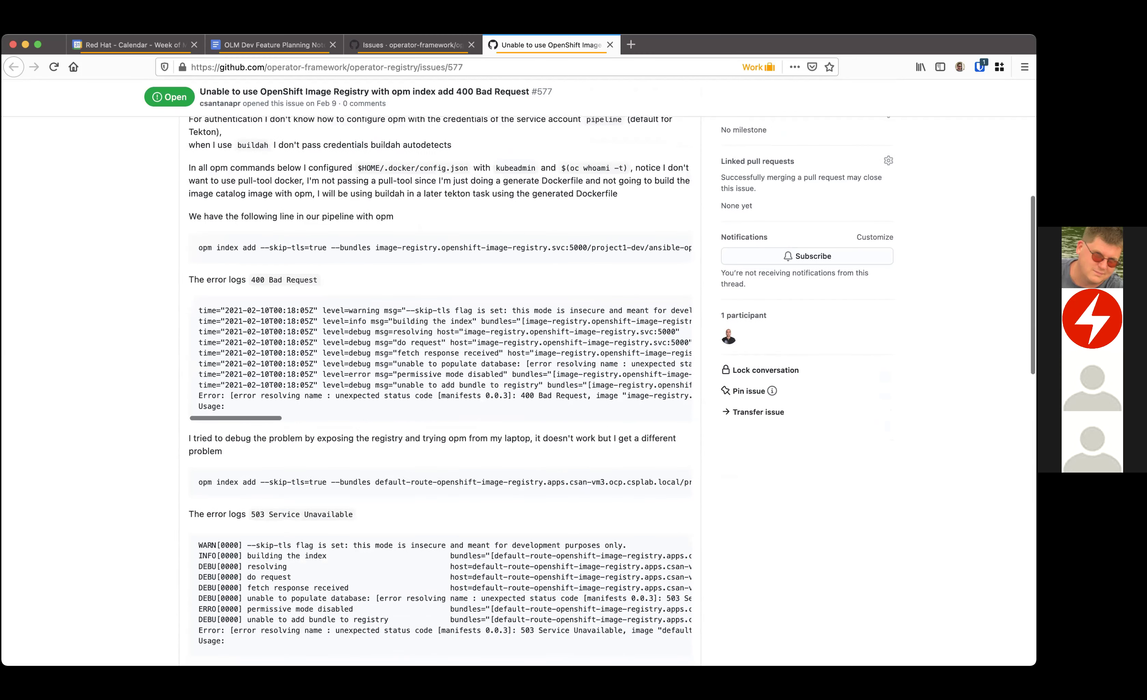
pyautogui.scroll(8, 780, 256)
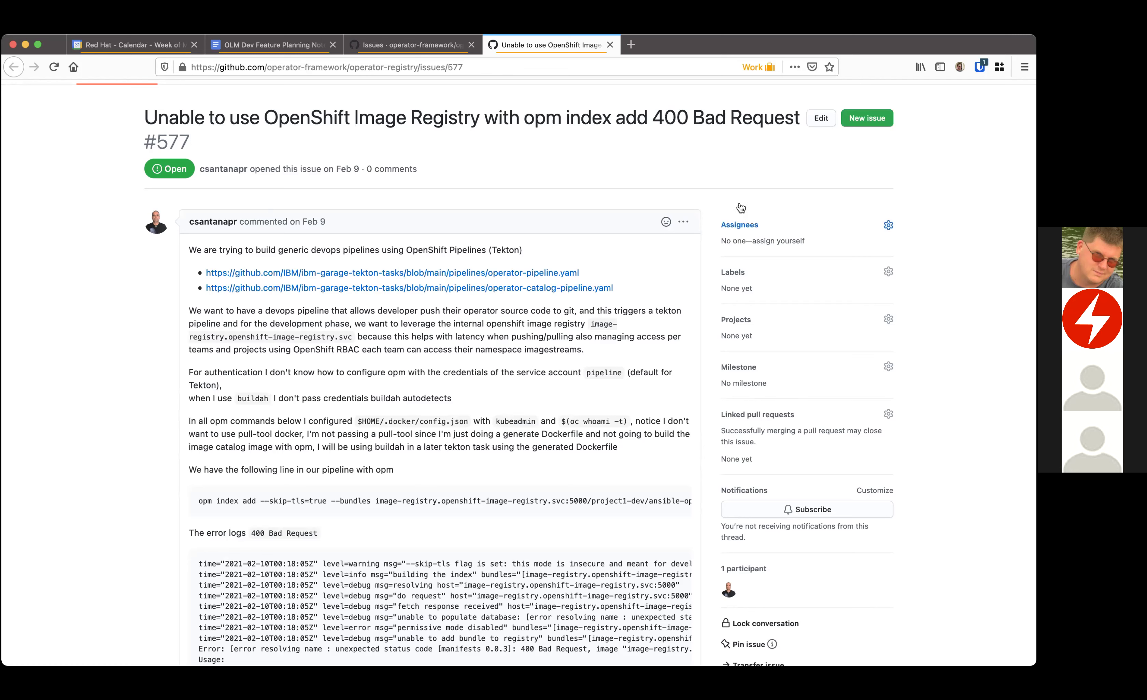
# Assign issue #577 to the chosen team member by searching the assignees for their first name
pyautogui.click(740, 217)
pyautogui.write('evan')
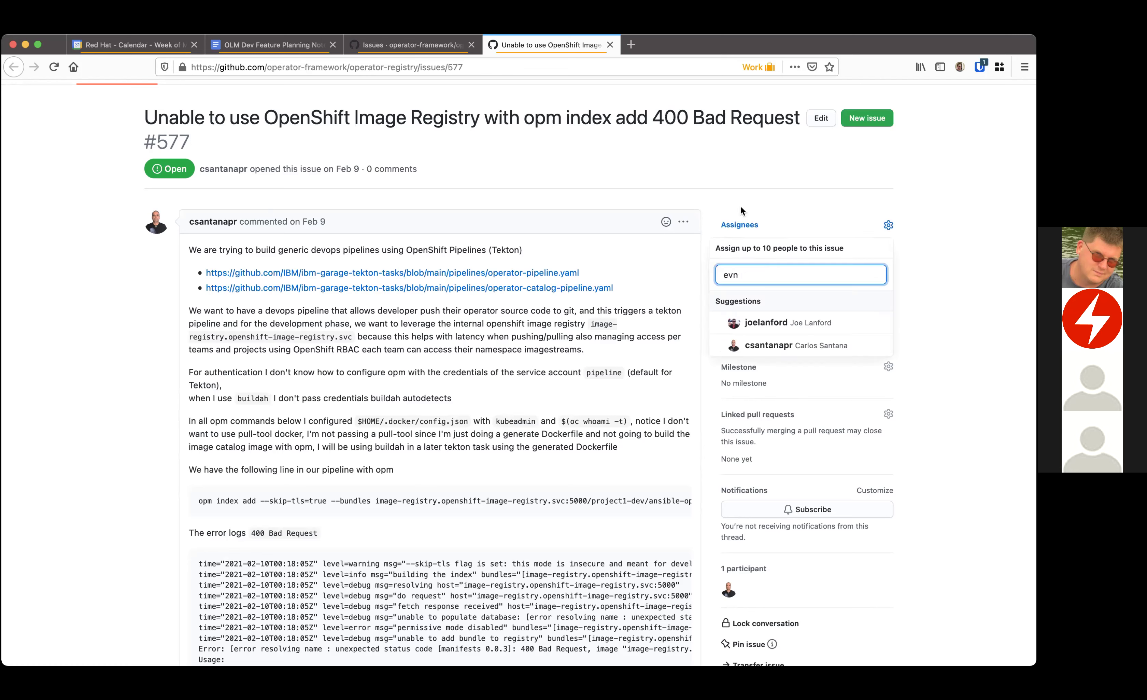
pyautogui.click(772, 302)
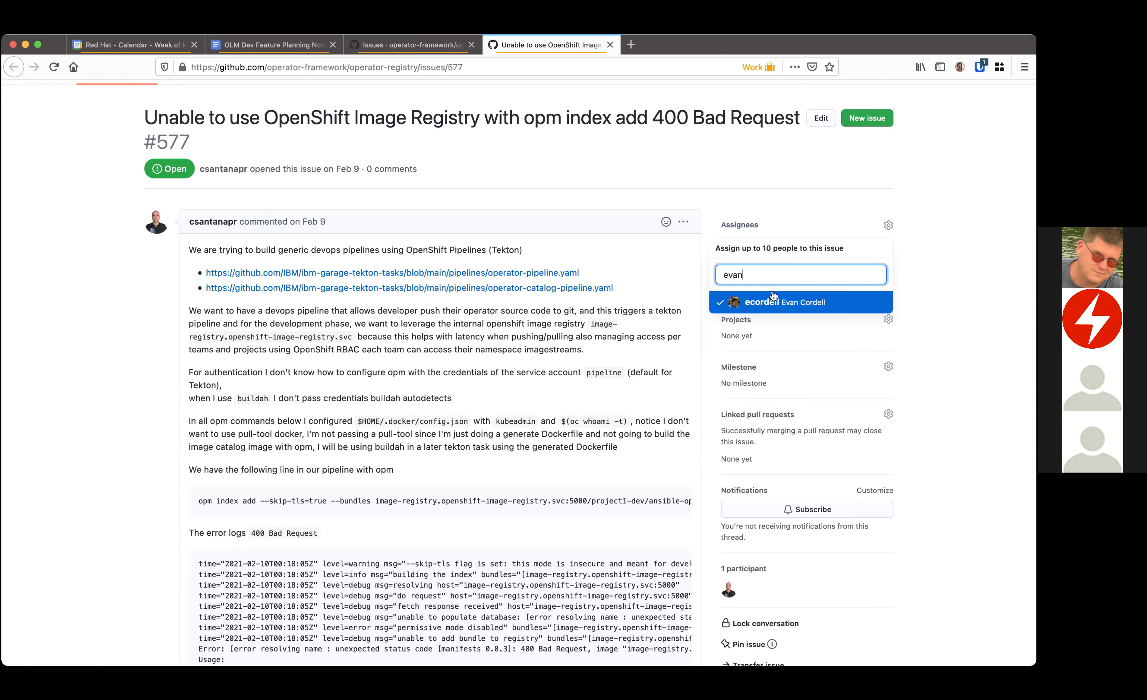
pyautogui.click(976, 246)
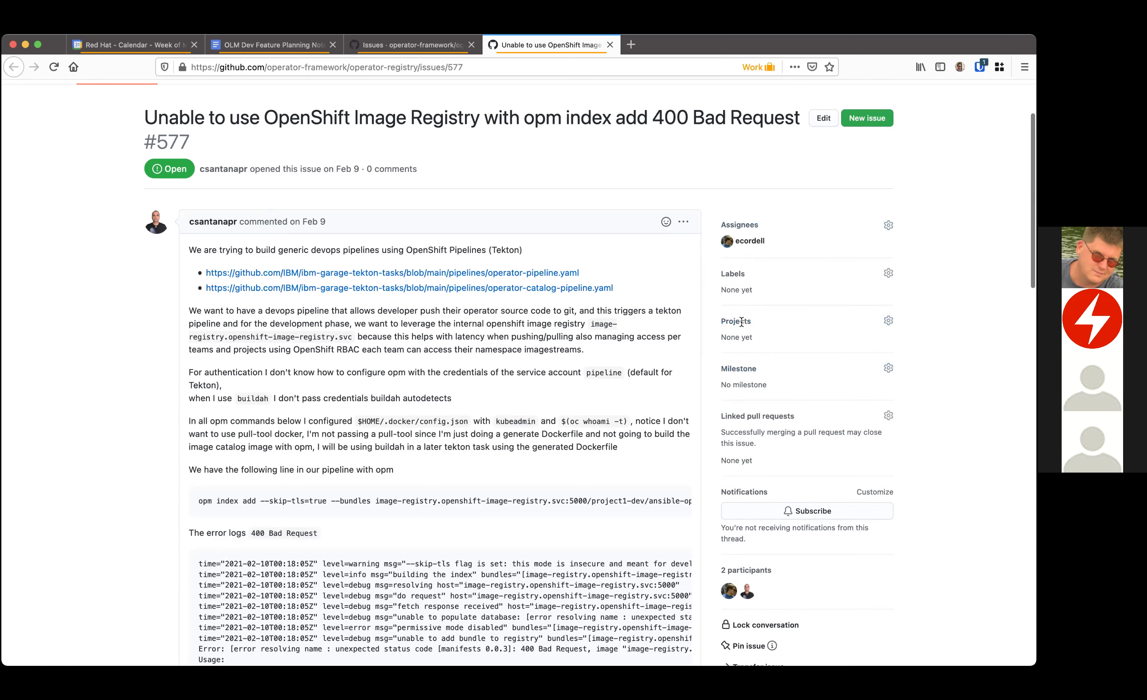
# Put issue #577 in the Backlog milestone and apply the triage/support label to it
pyautogui.click(743, 360)
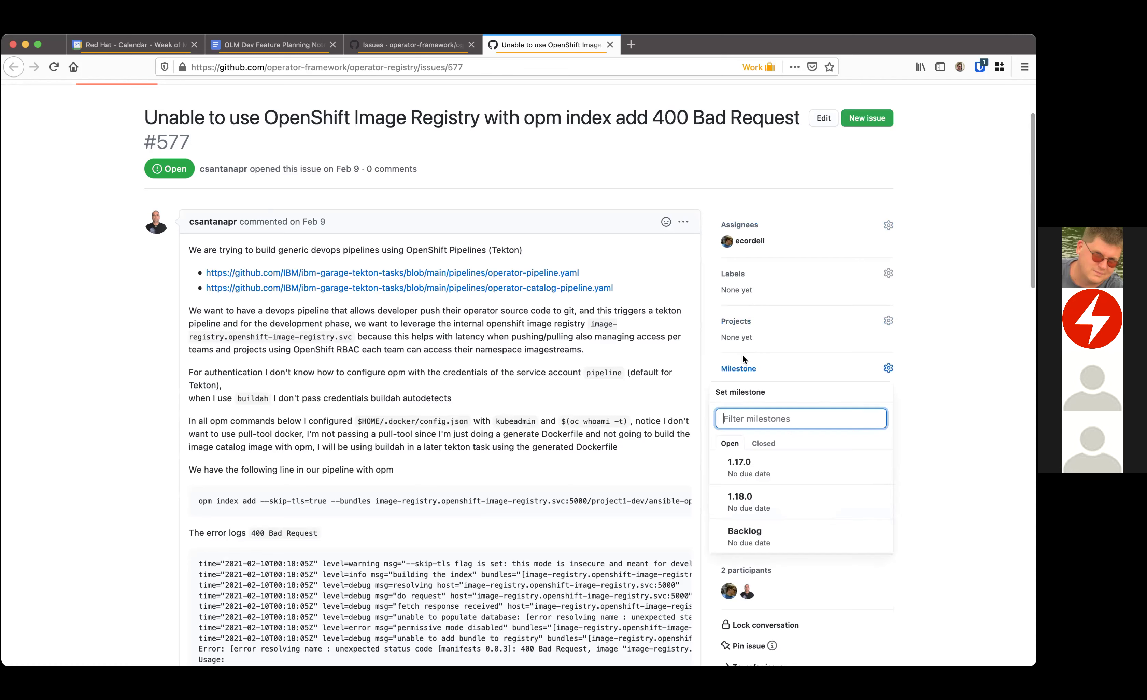
pyautogui.click(778, 531)
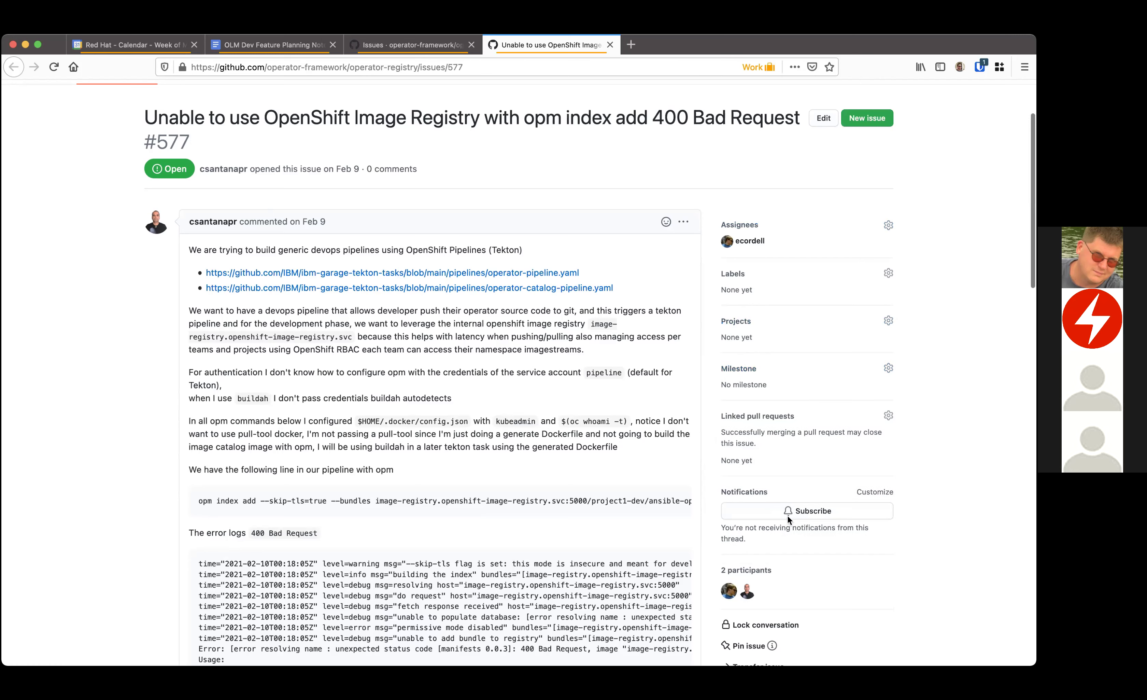
pyautogui.click(735, 263)
pyautogui.write('supp')
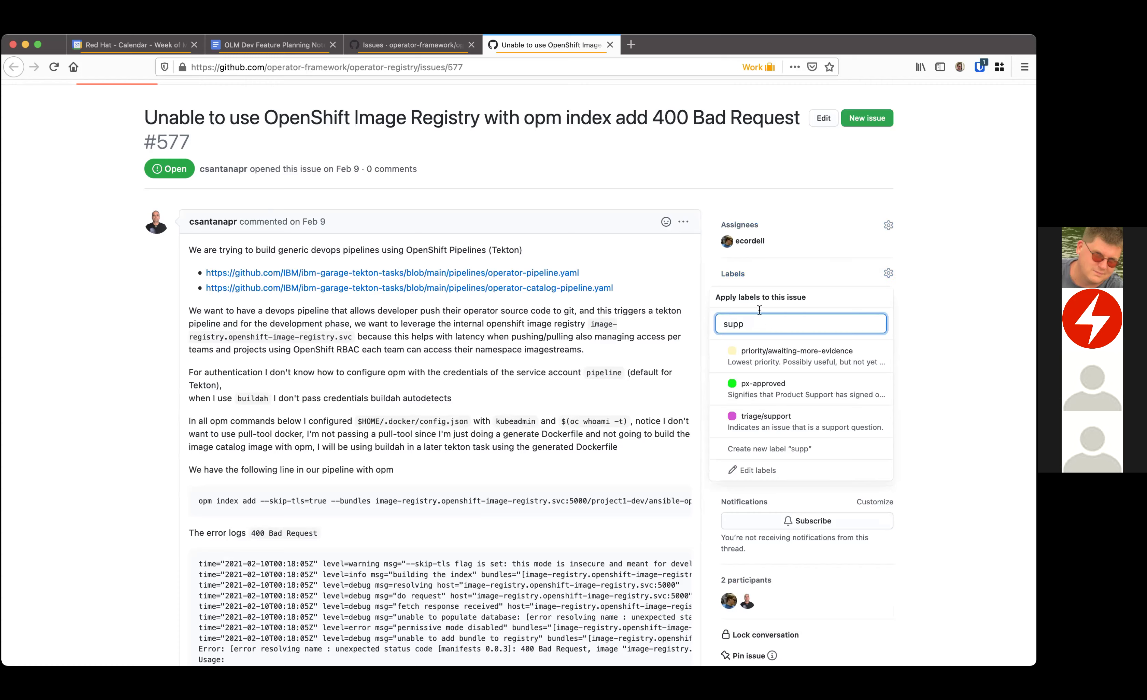
pyautogui.click(791, 414)
pyautogui.click(946, 264)
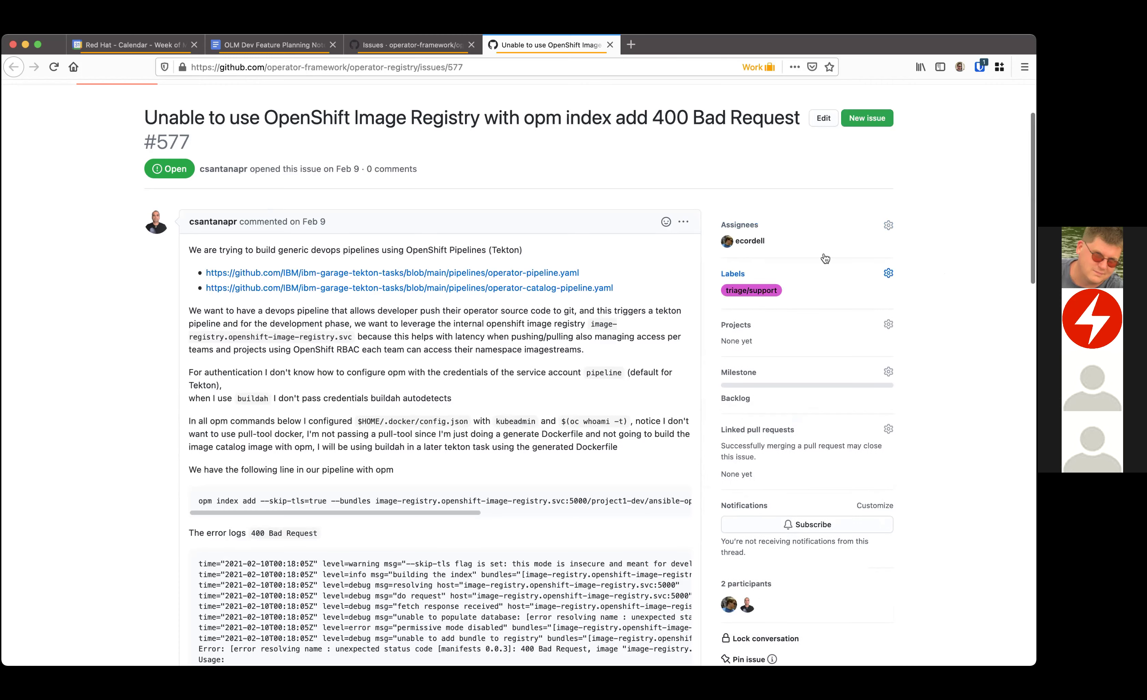
# Close issue #577 and open "Support explicit properties declaration in bundles" from the issue list in a separate tab
pyautogui.scroll(1, 303, 291)
pyautogui.scroll(3, 304, 291)
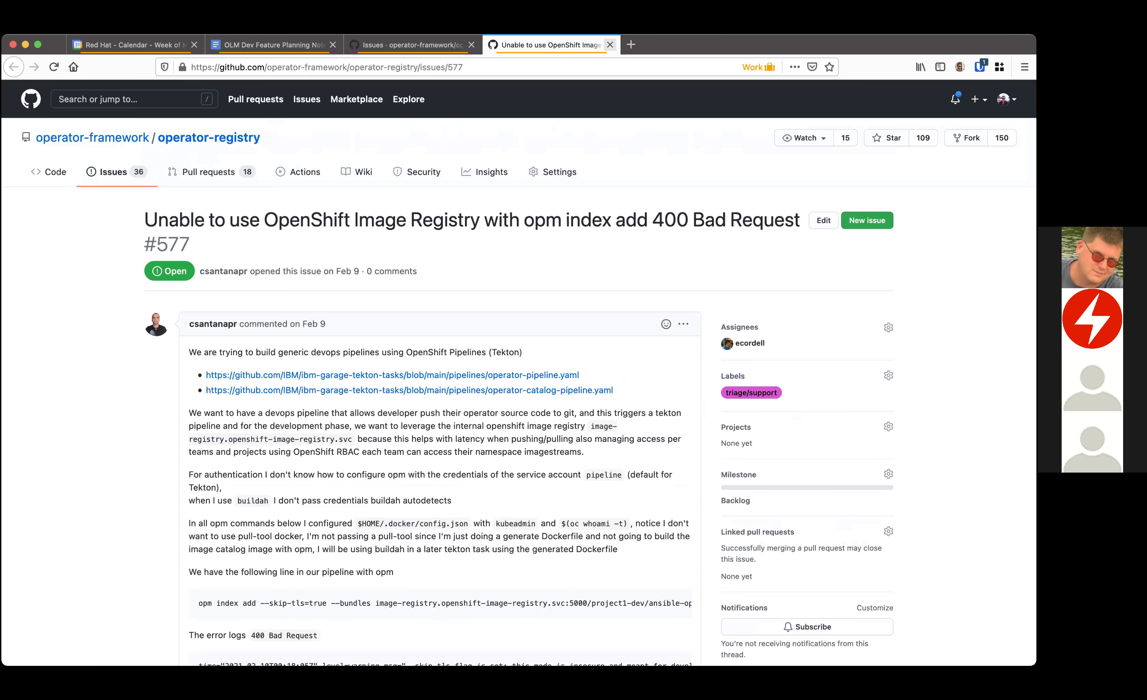
pyautogui.hotkey('ctrl', 'shift', 'Tab')
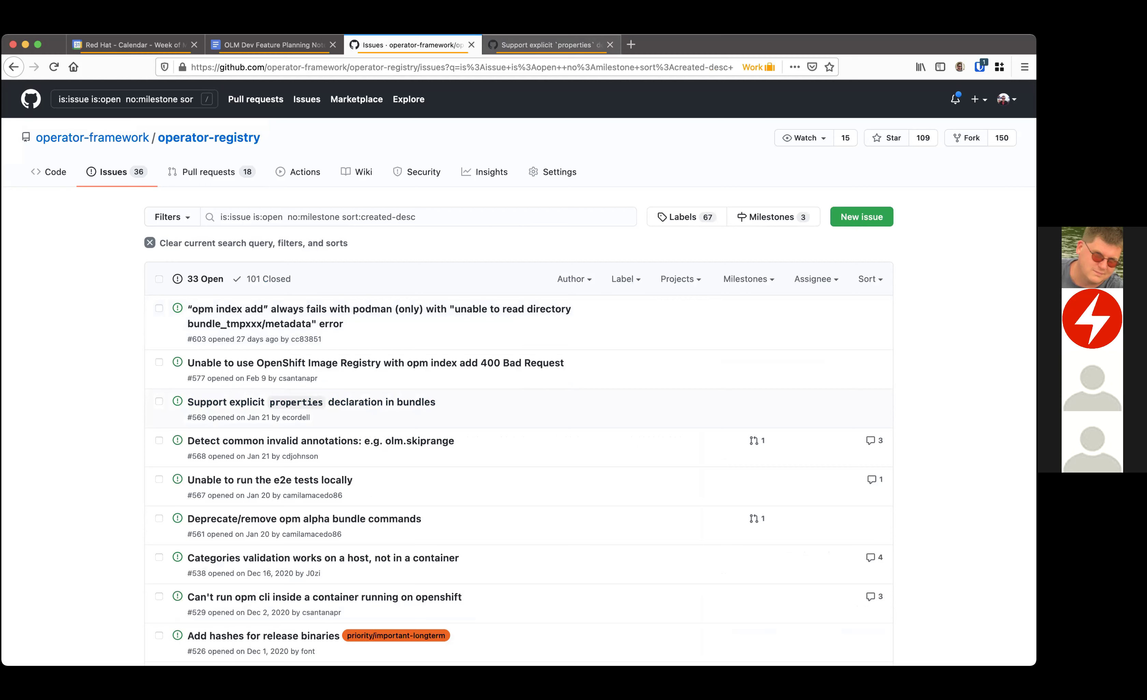
pyautogui.hotkey('ctrl', 'Tab')
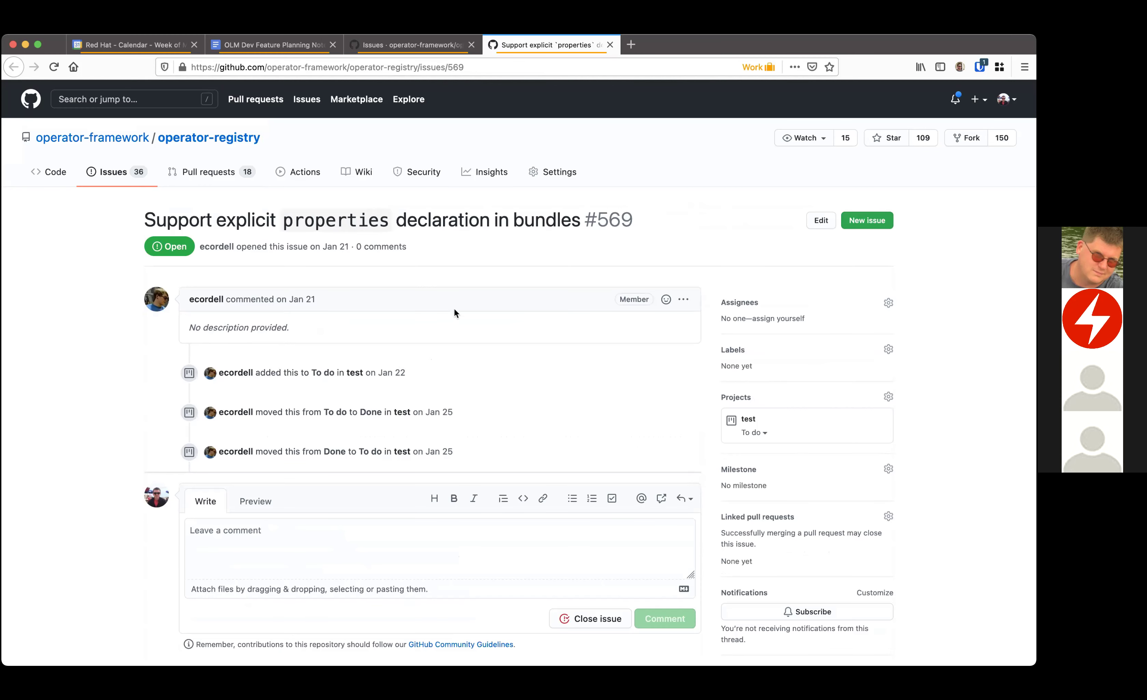
# Apply the kind/feature label to issue #569
pyautogui.scroll(-2, 459, 313)
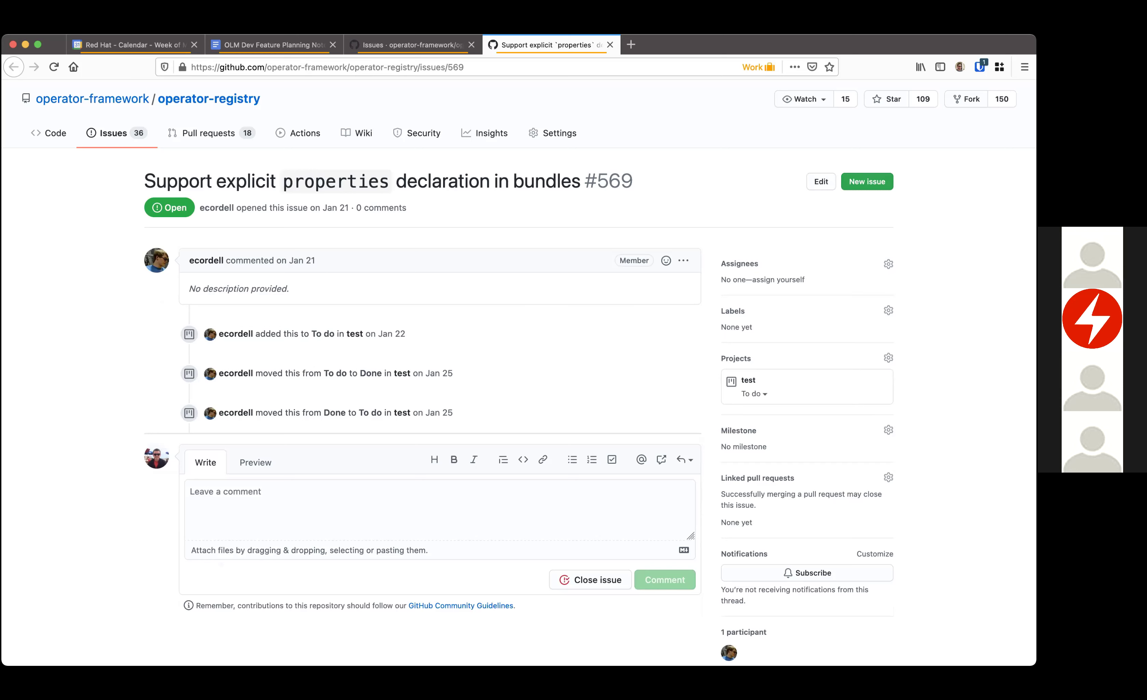
pyautogui.click(732, 296)
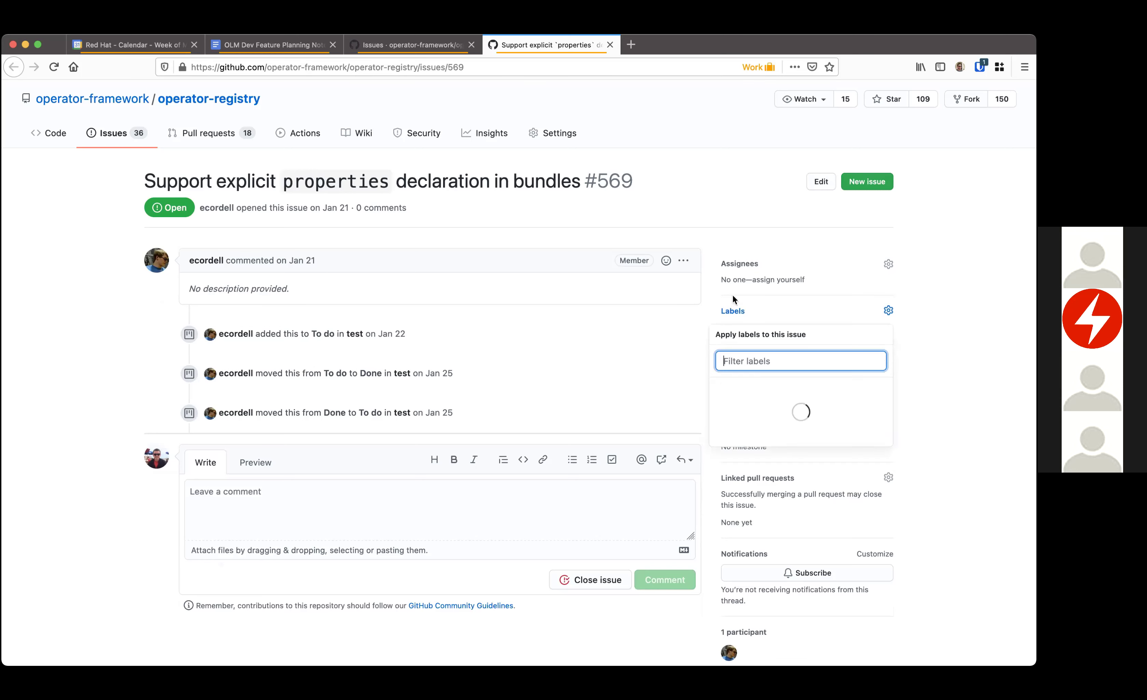
pyautogui.write('kind')
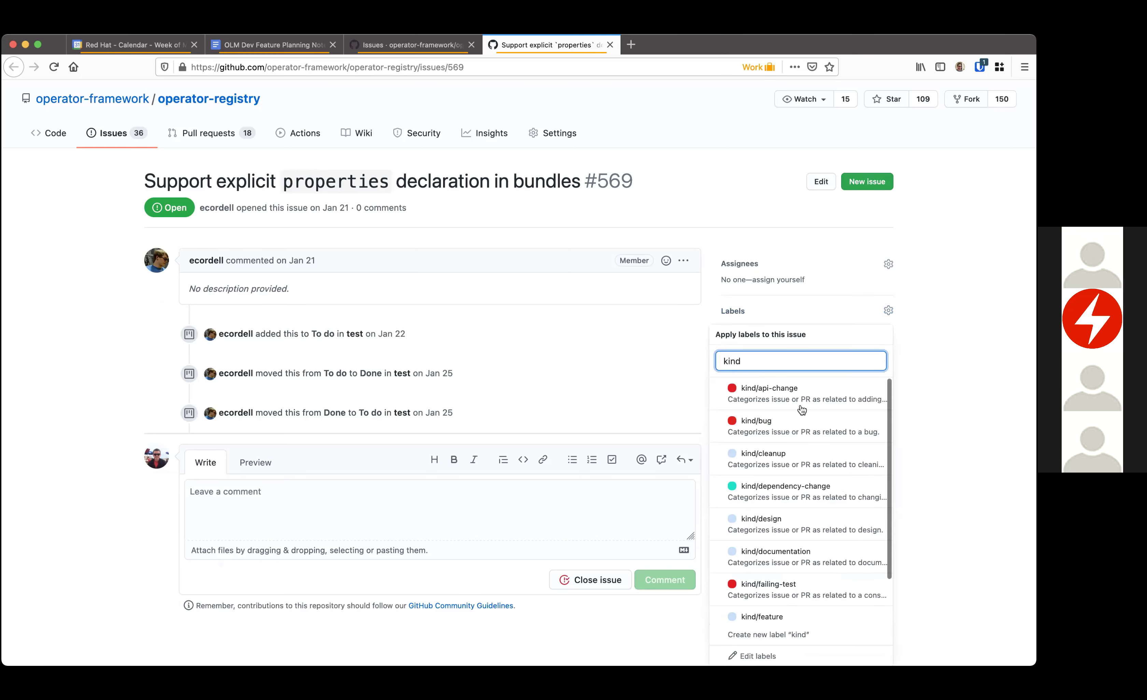
pyautogui.write('/fea')
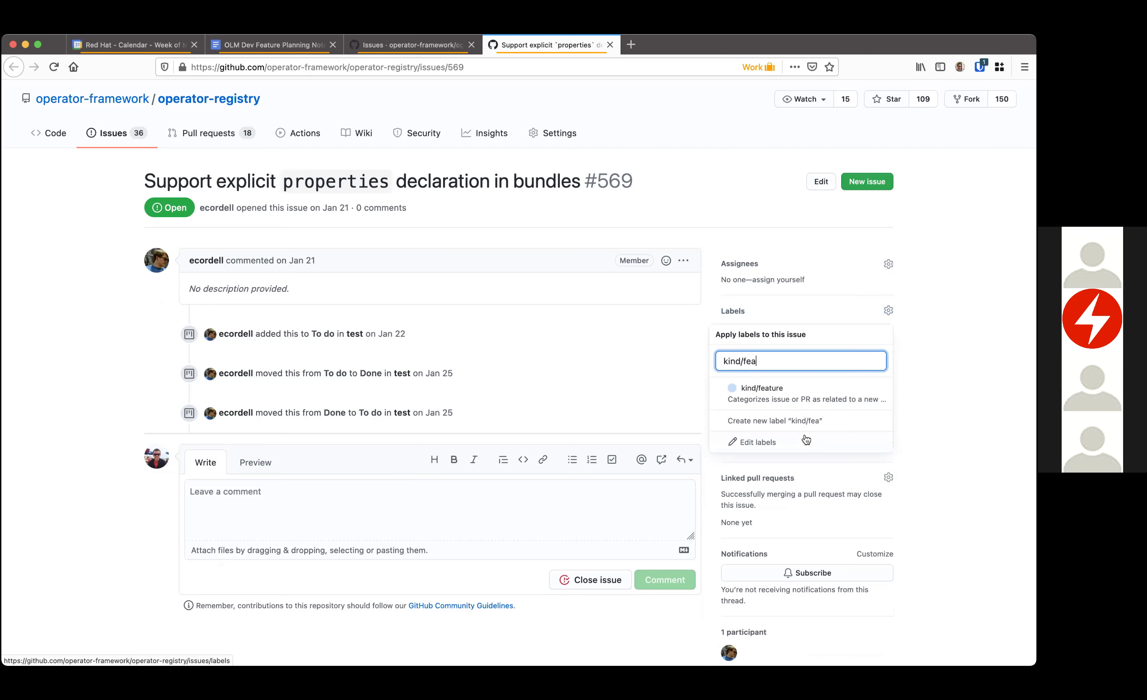
pyautogui.click(782, 390)
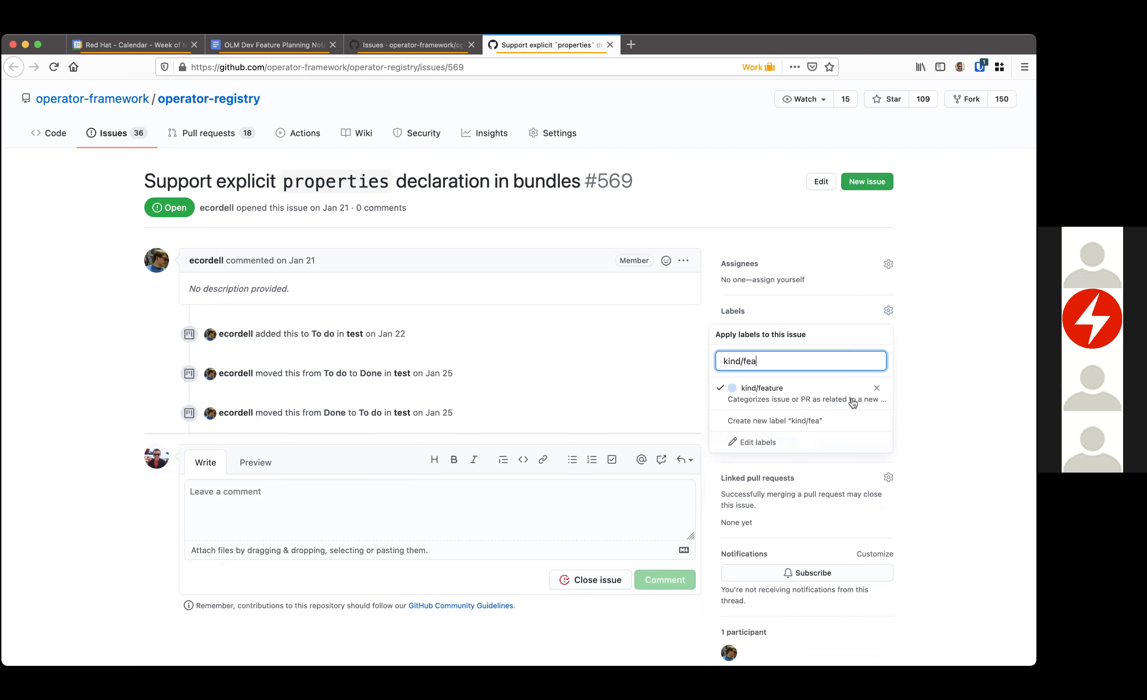
pyautogui.click(948, 370)
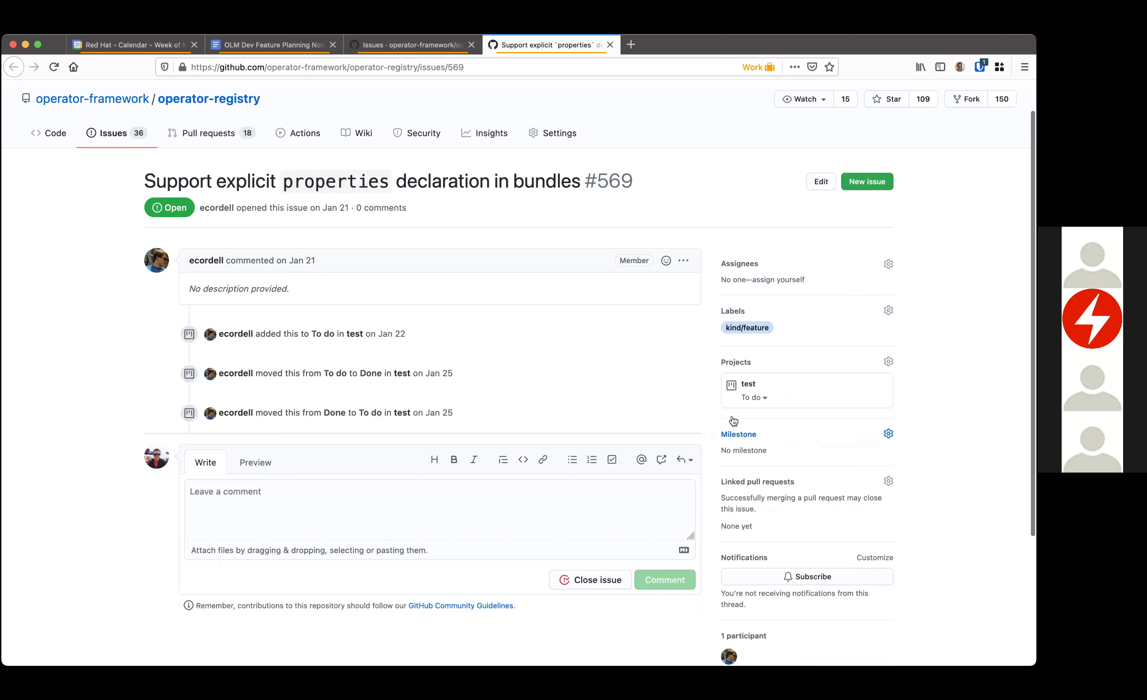
# Set issue #569's milestone to 1.17.0 and assign the issue to the chosen team member
pyautogui.click(734, 430)
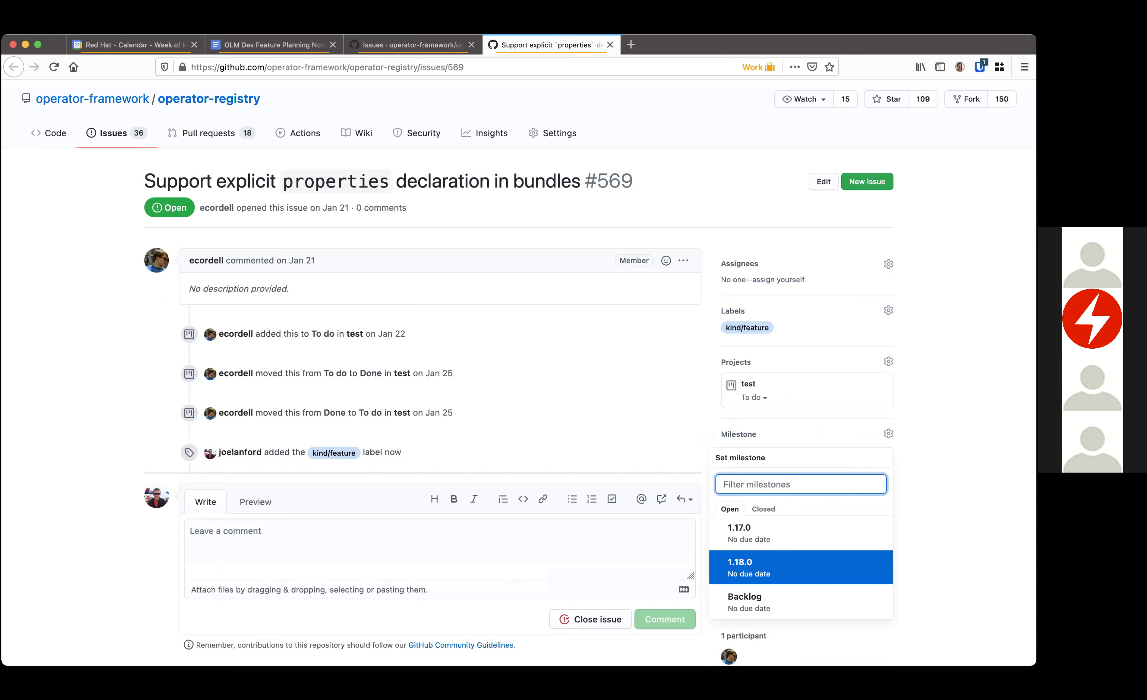
pyautogui.press('Return')
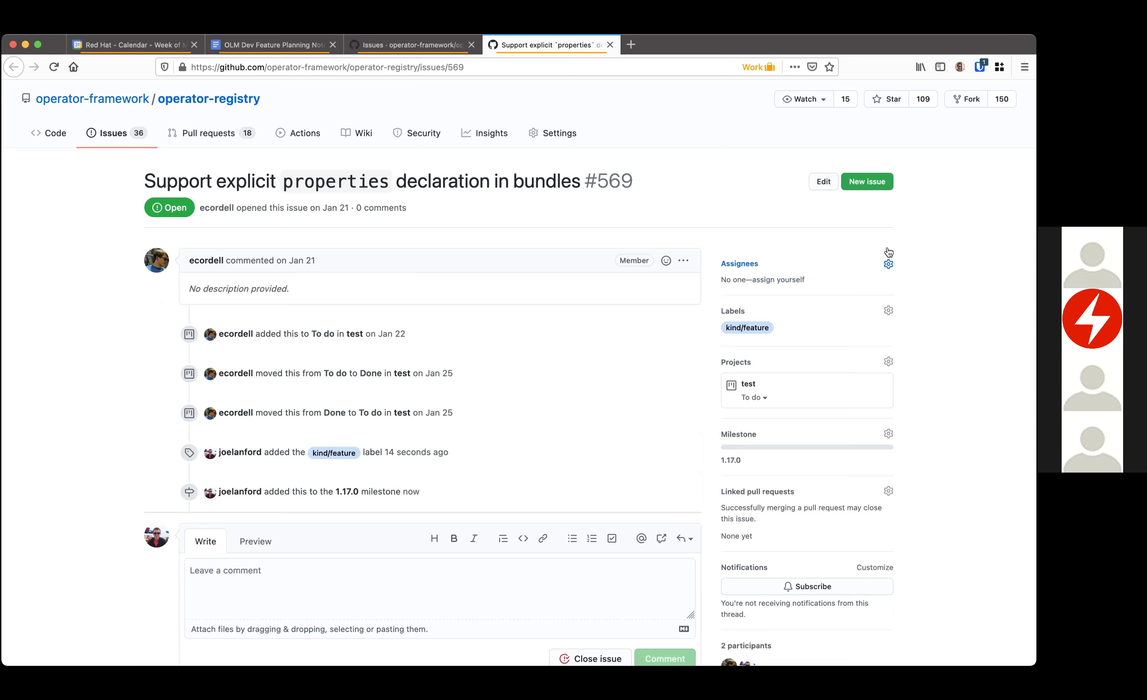
pyautogui.click(888, 263)
pyautogui.write('kevin')
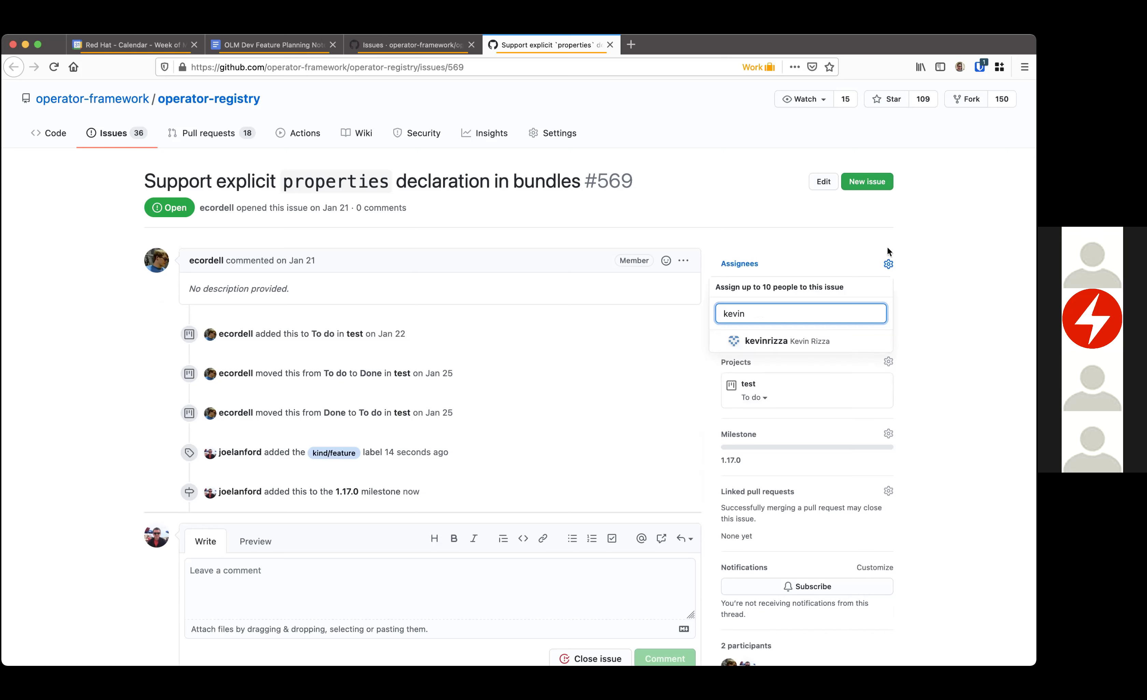
pyautogui.click(810, 340)
pyautogui.click(979, 256)
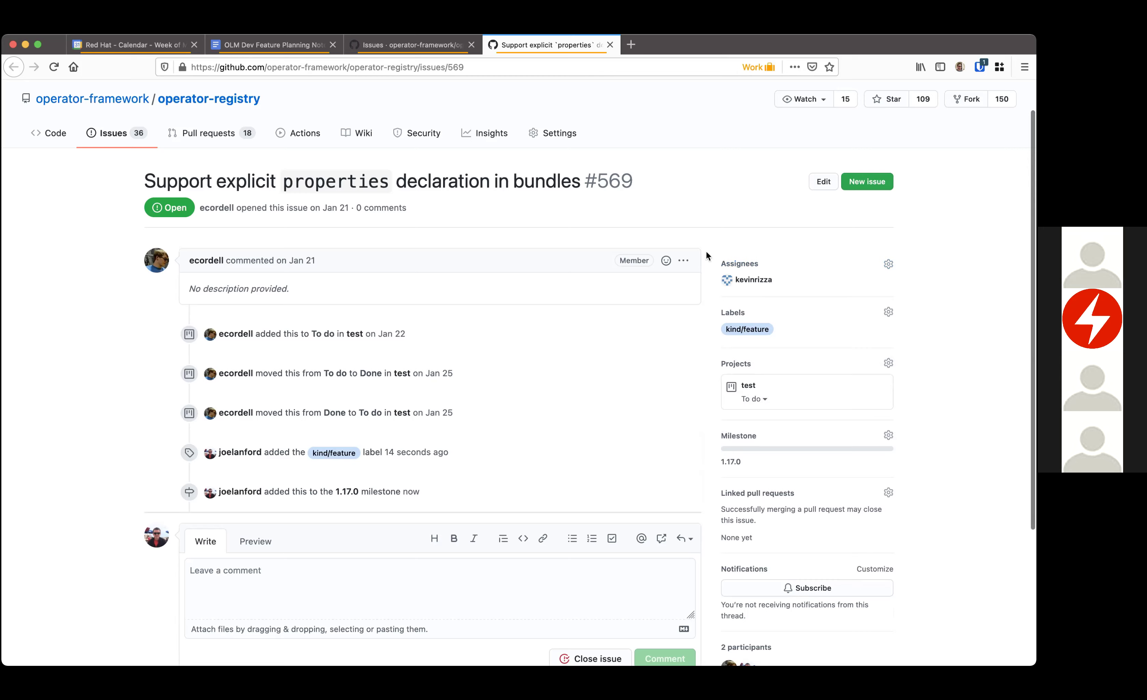
pyautogui.scroll(-5, 713, 257)
pyautogui.scroll(3, 711, 255)
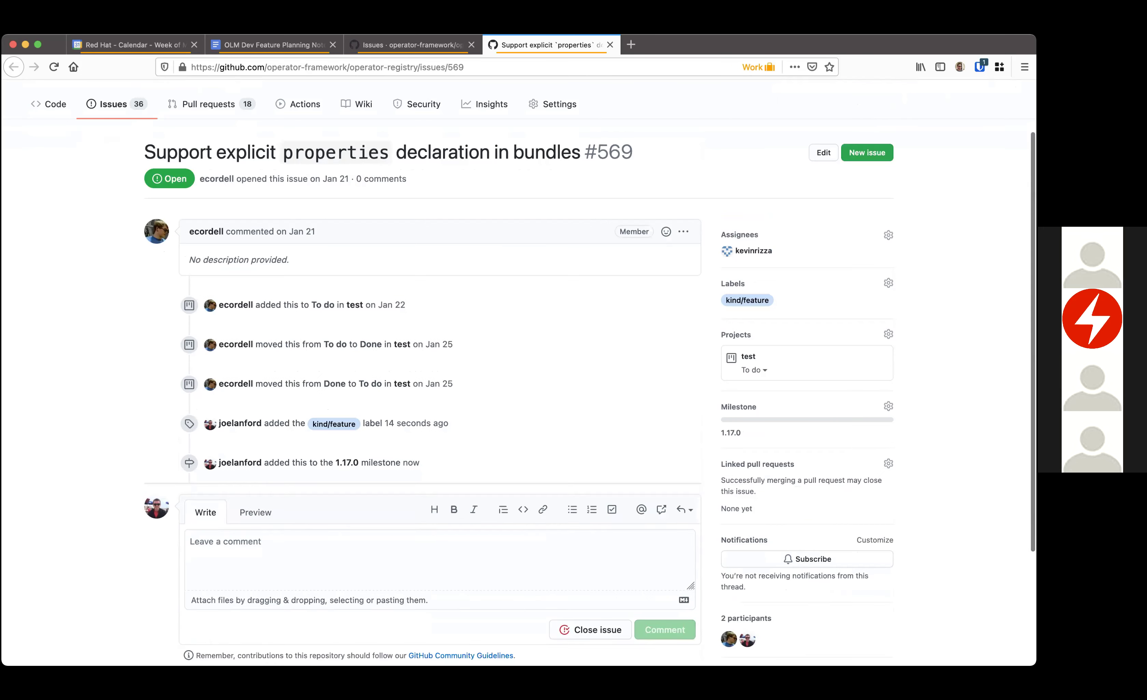
pyautogui.scroll(-1, 711, 255)
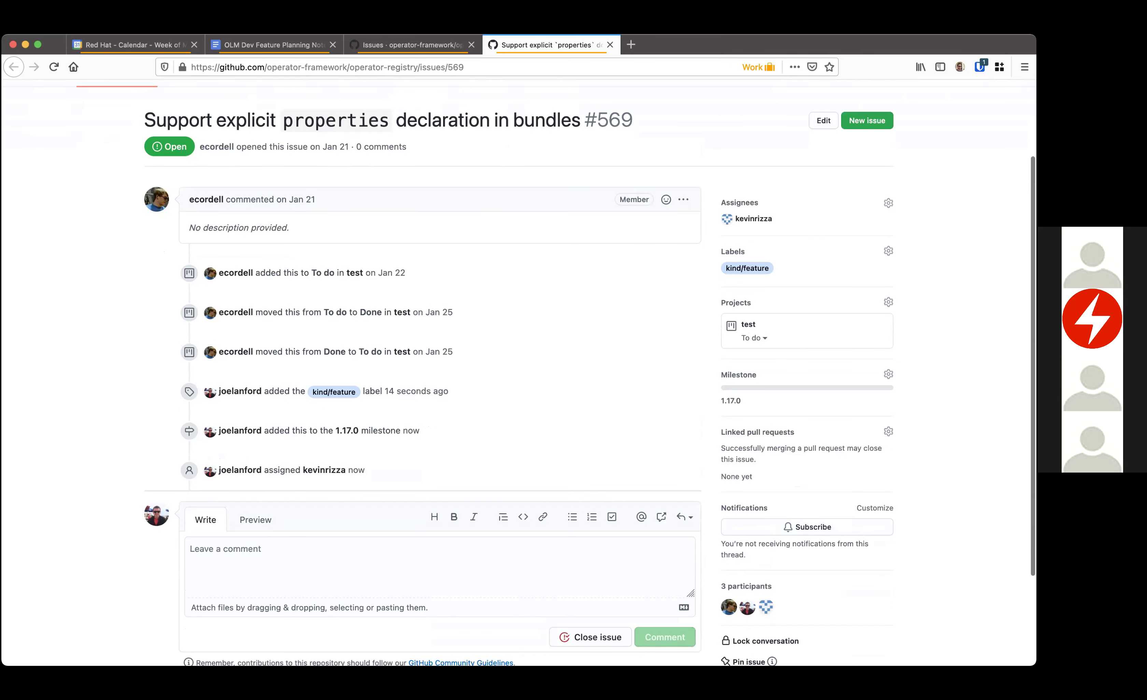
pyautogui.click(276, 550)
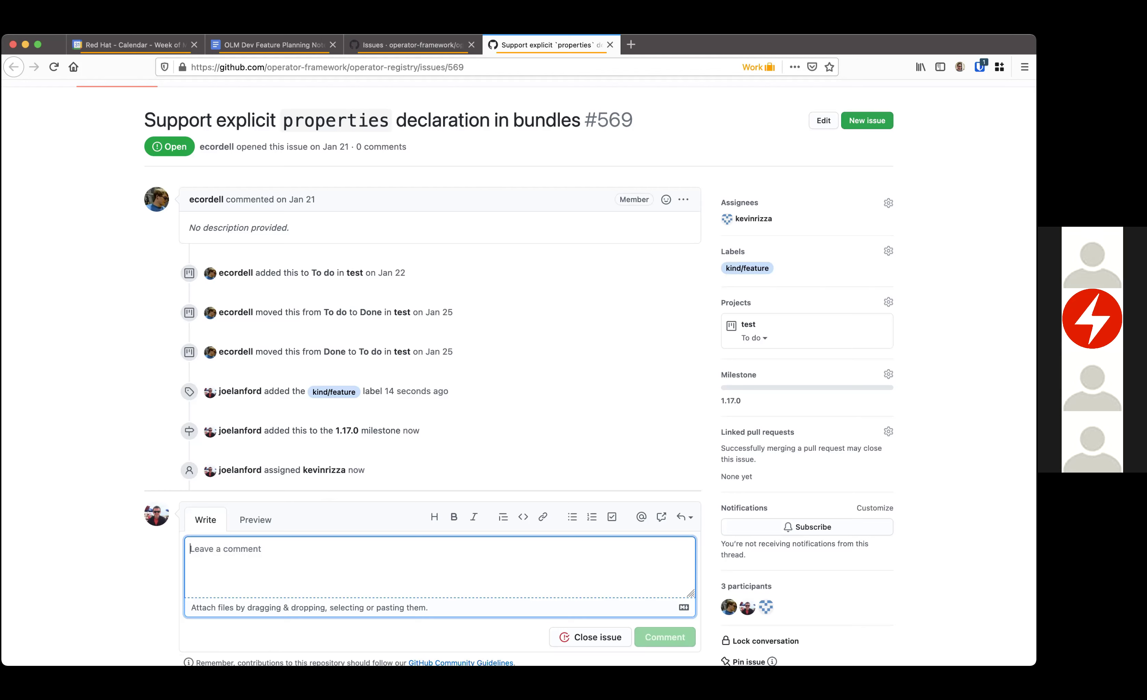
pyautogui.press('super+Tab')
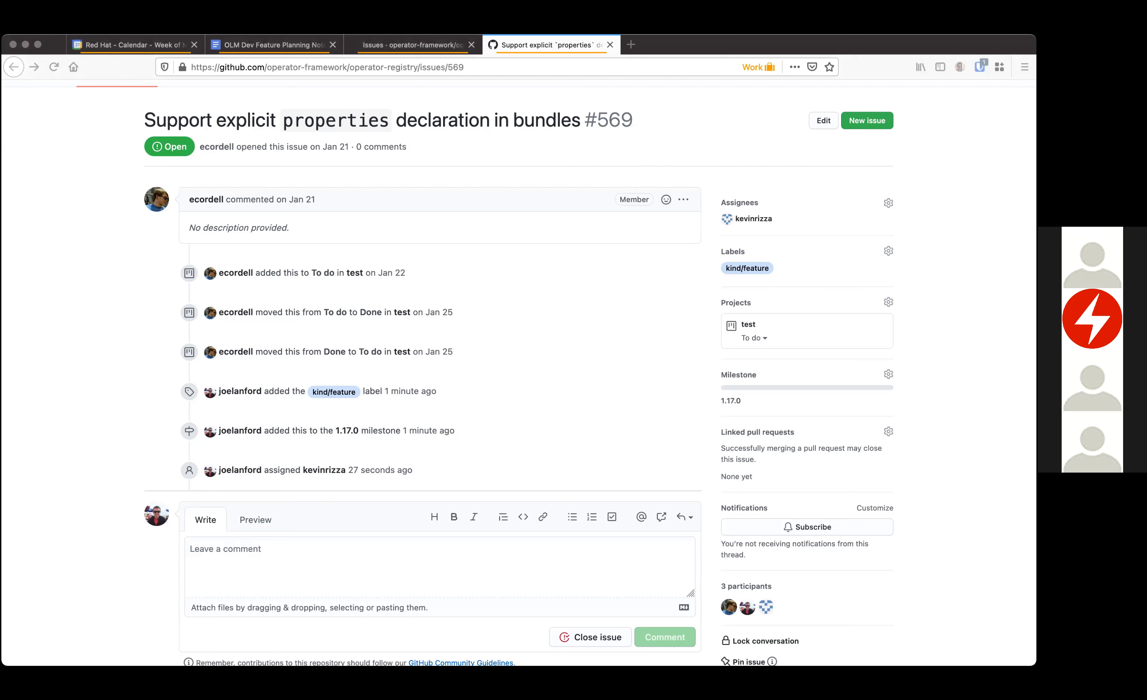
pyautogui.press('super+Tab')
pyautogui.write('https://github.com/operator-framework/enhancements/blob/master/enhancements/properties.md')
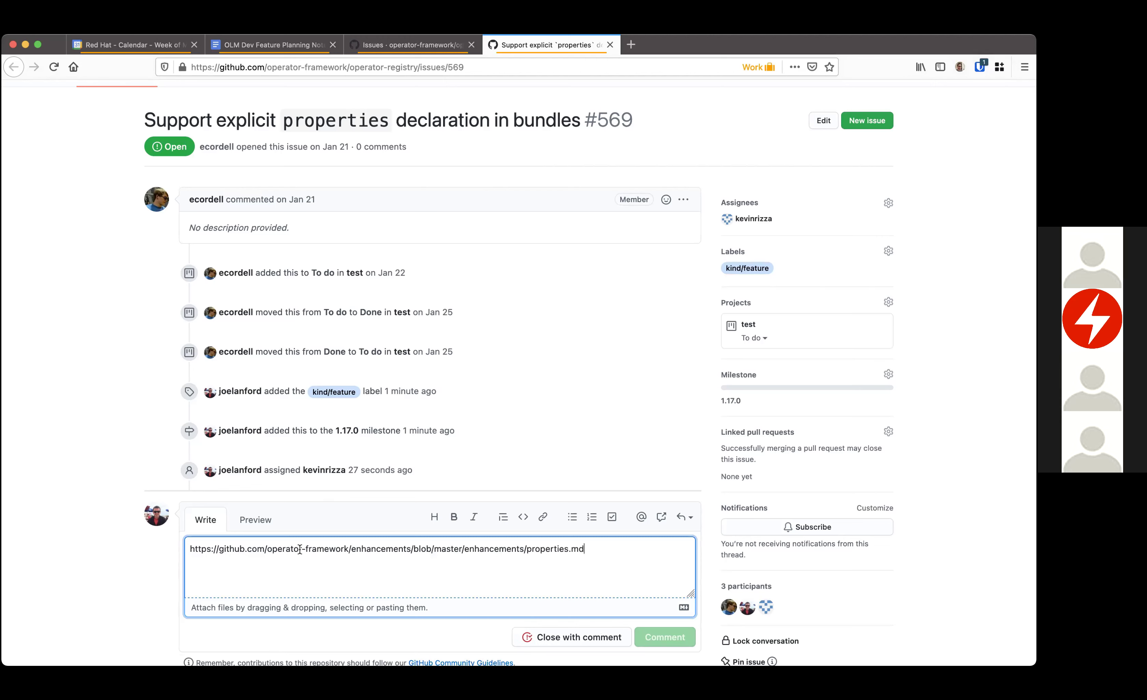
pyautogui.click(663, 631)
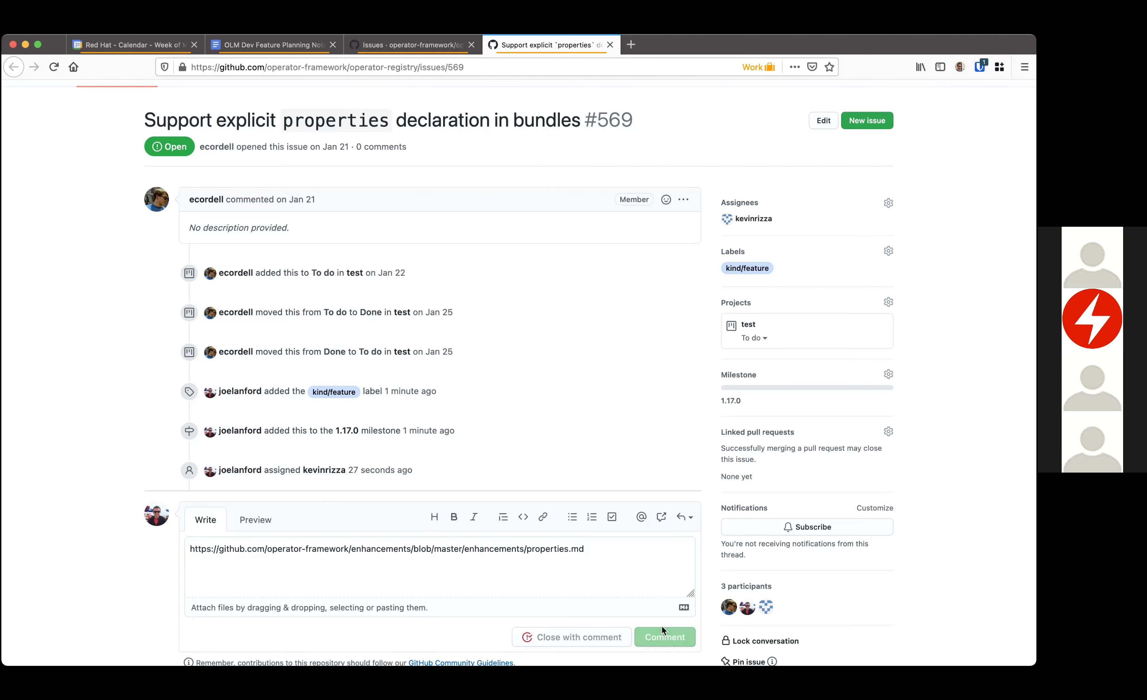
# Close issue #569 and open "Detect common invalid annotations: e.g. olm.skiprange" from the issue list in a separate tab
pyautogui.scroll(2, 189, 165)
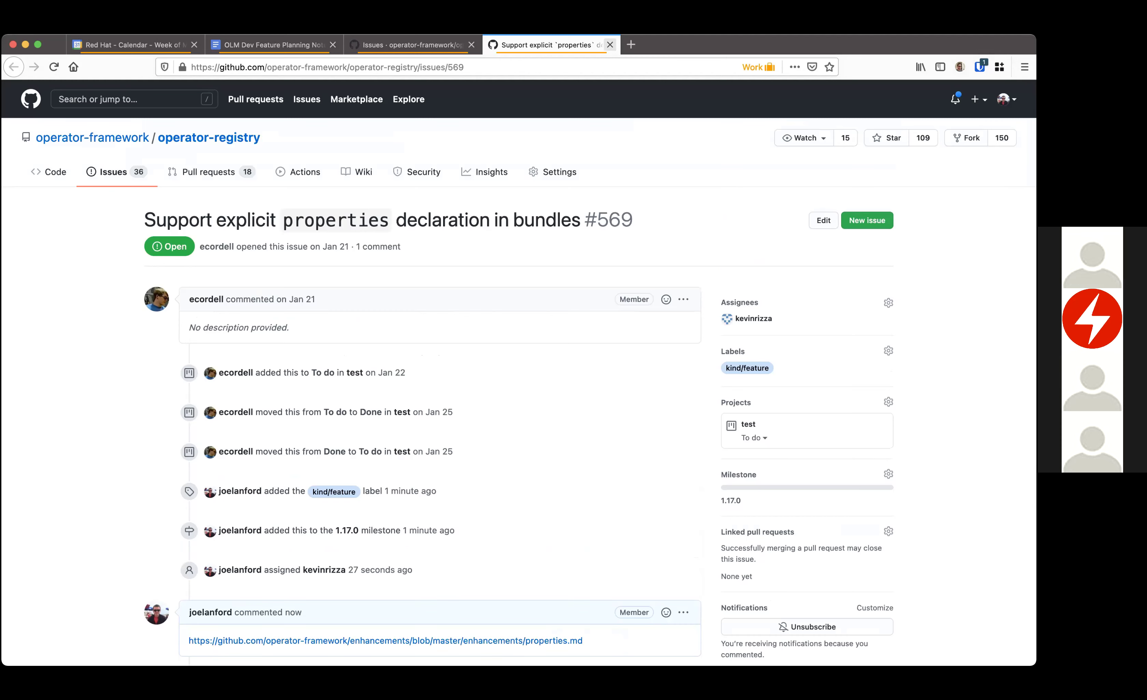
pyautogui.click(610, 44)
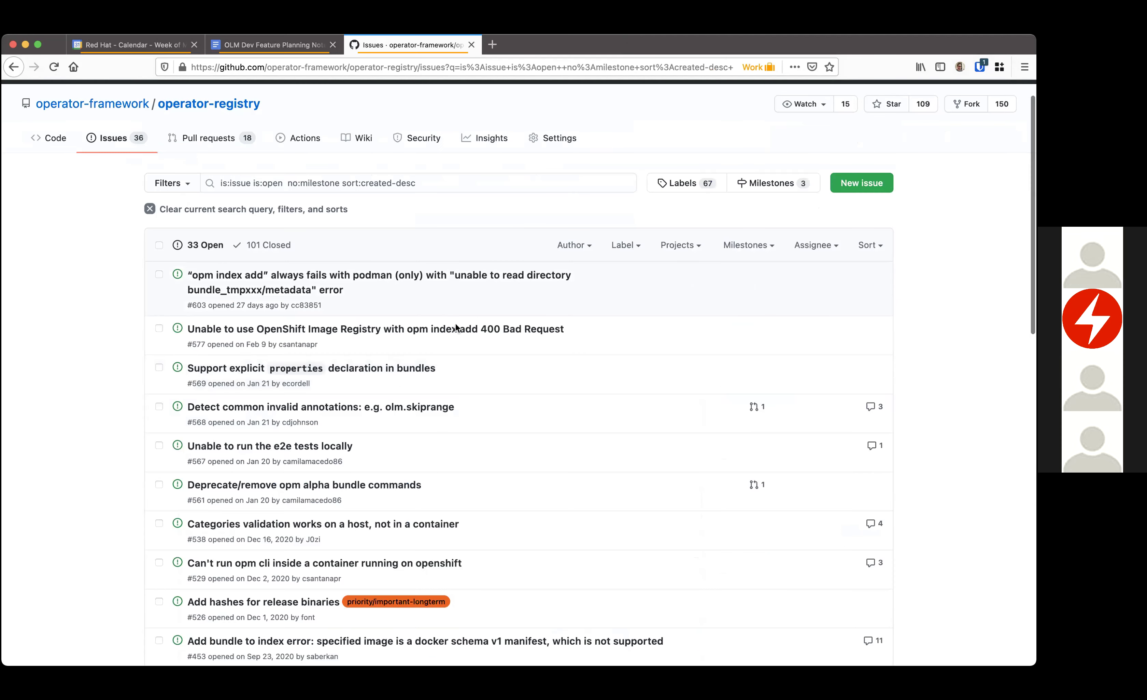
pyautogui.scroll(-1, 456, 326)
pyautogui.keyDown('super'); pyautogui.click(320, 388); pyautogui.keyUp('super')
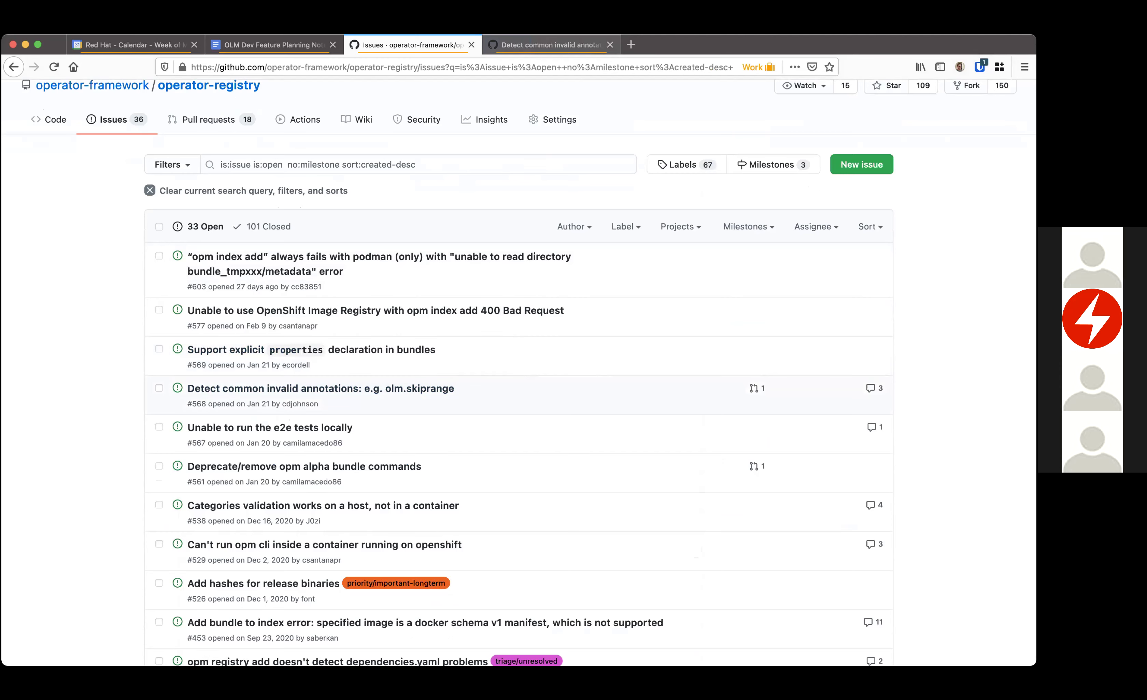
# Read the description and comments of issue #568 about detecting common invalid annotations
pyautogui.hotkey('ctrl', 'Tab')
pyautogui.scroll(-6, 423, 377)
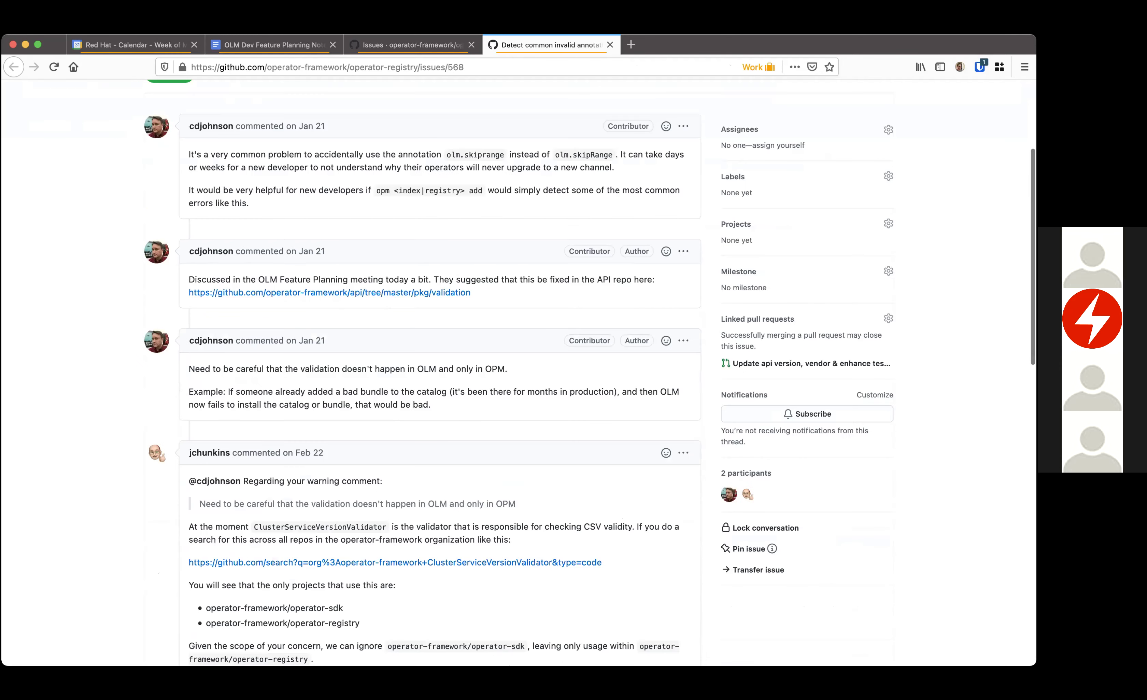
pyautogui.scroll(4, 423, 377)
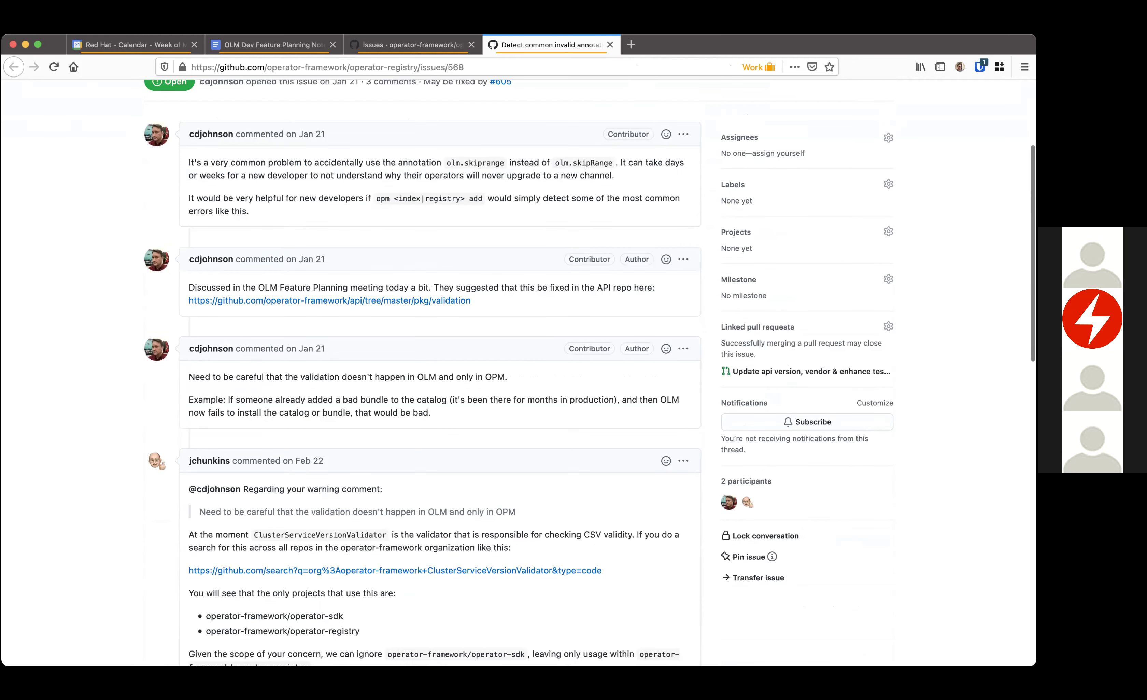
pyautogui.scroll(-2, 588, 372)
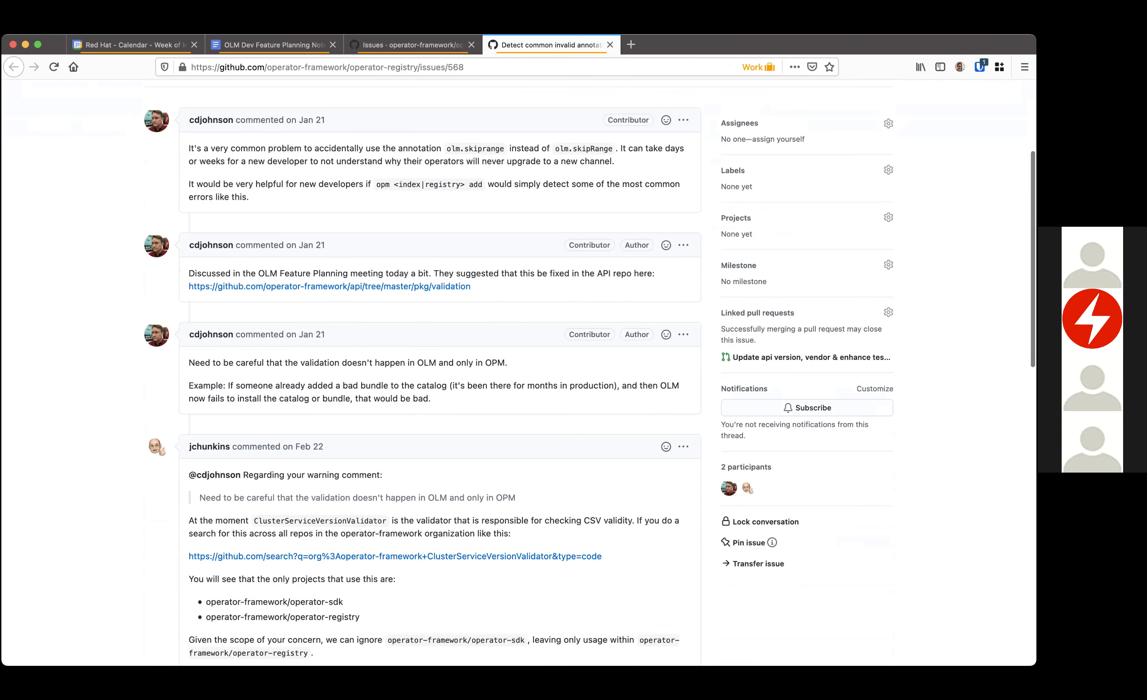
pyautogui.scroll(-2, 588, 372)
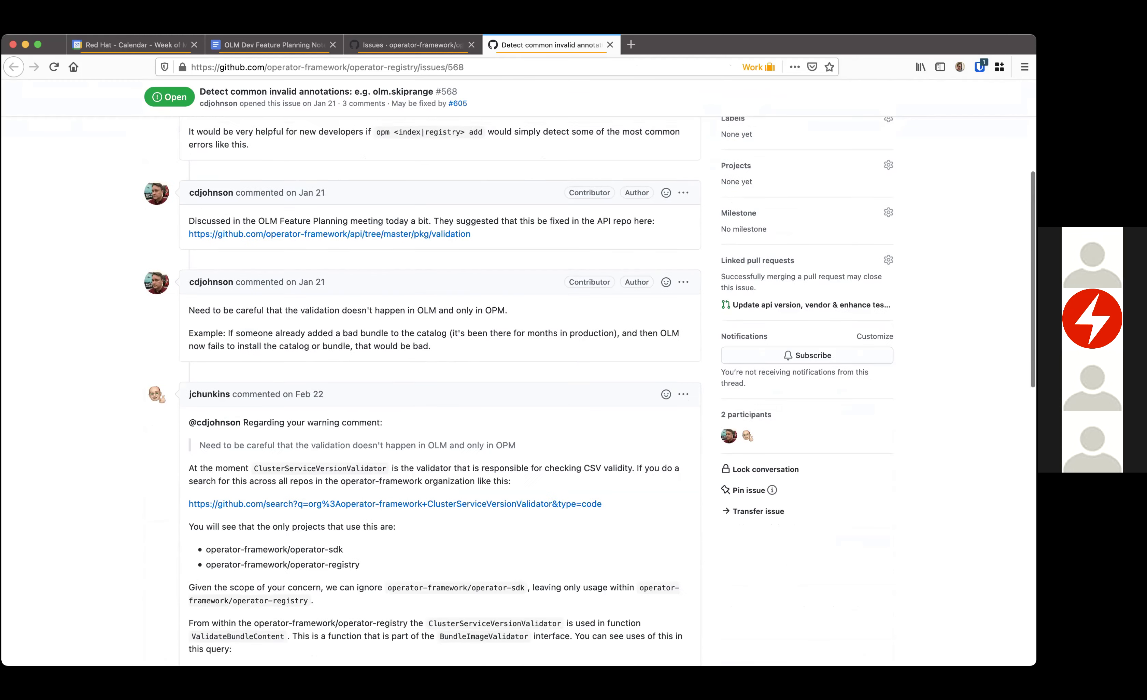
pyautogui.scroll(3, 589, 372)
pyautogui.scroll(-1, 589, 372)
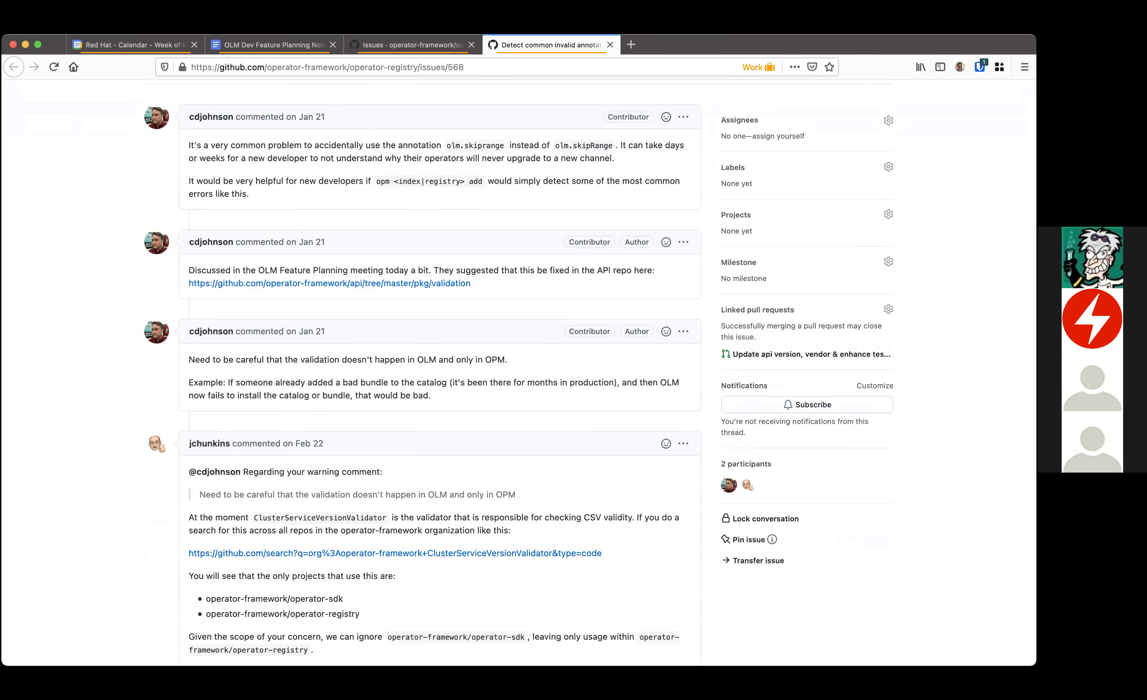
pyautogui.scroll(3, 589, 372)
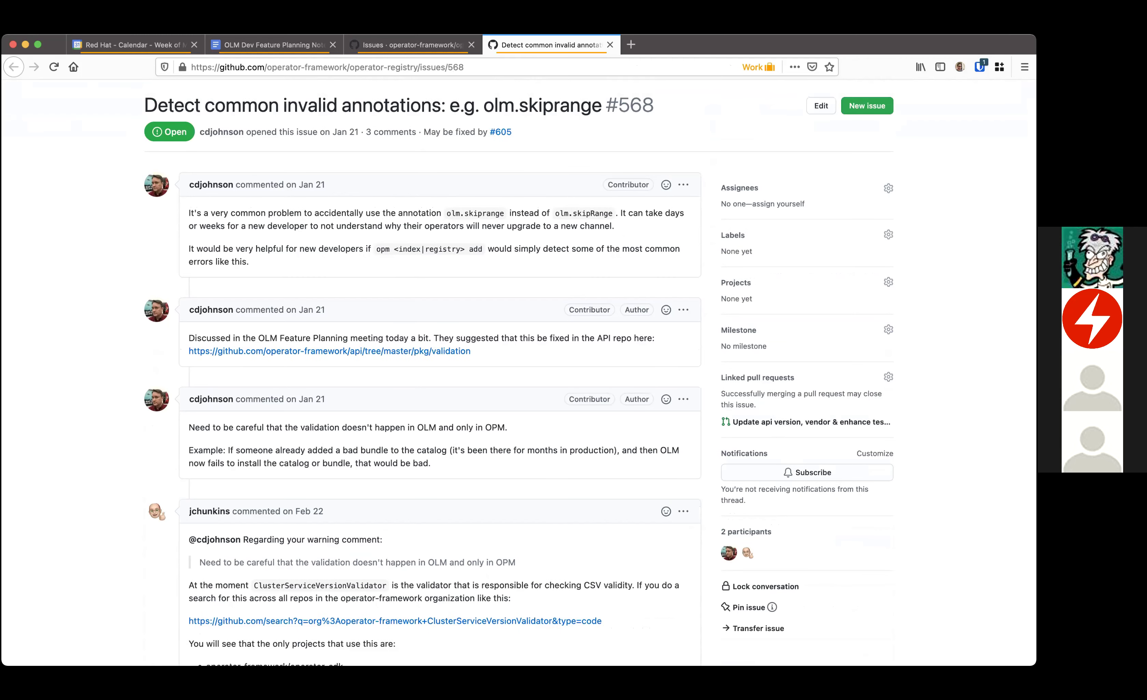
# Open linked pull request #605 from issue #568 in a separate tab and examine its merge checks and latest review comments
pyautogui.moveTo(759, 420)
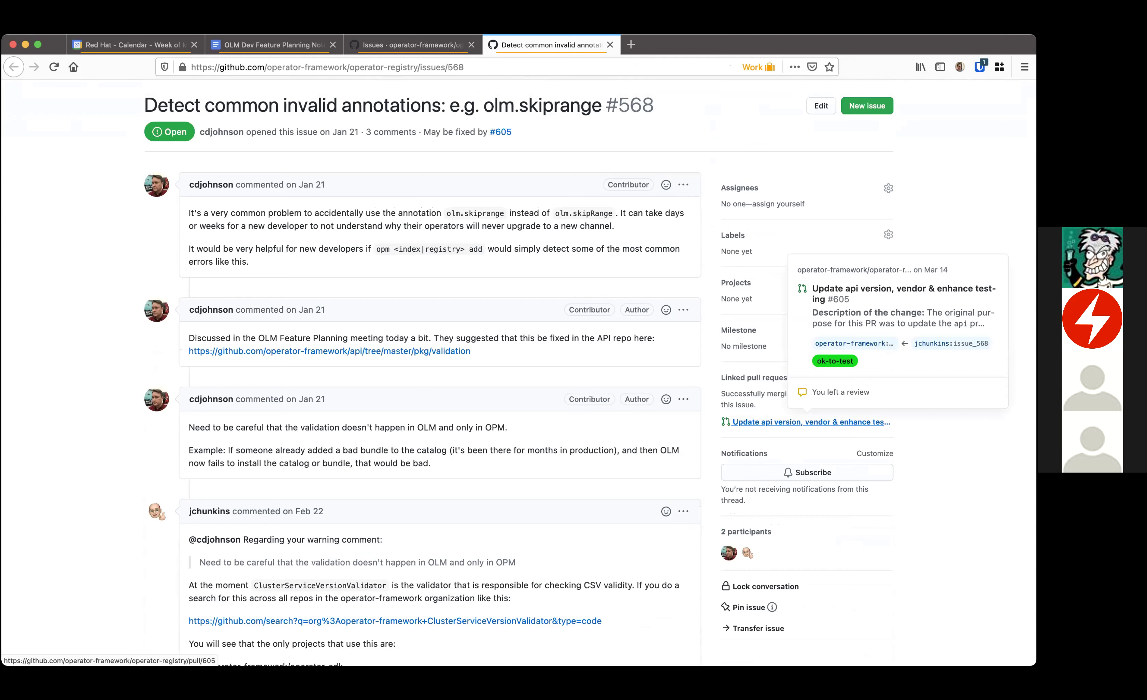
pyautogui.keyDown('super'); pyautogui.click(758, 420); pyautogui.keyUp('super')
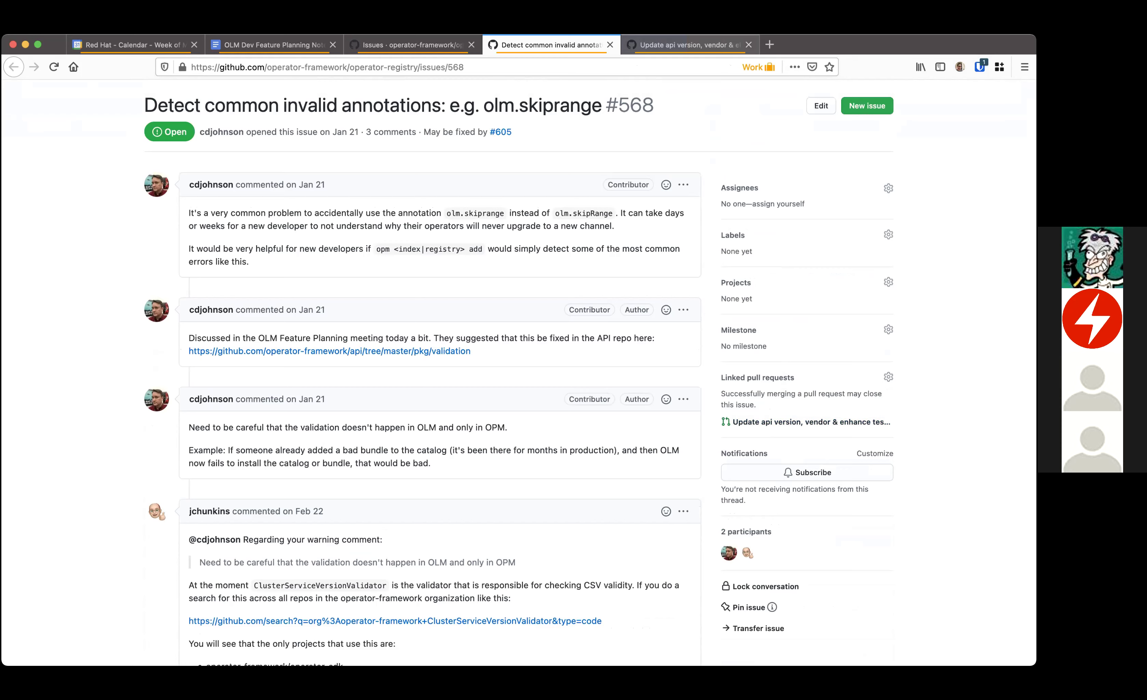
pyautogui.hotkey('ctrl', 'Tab')
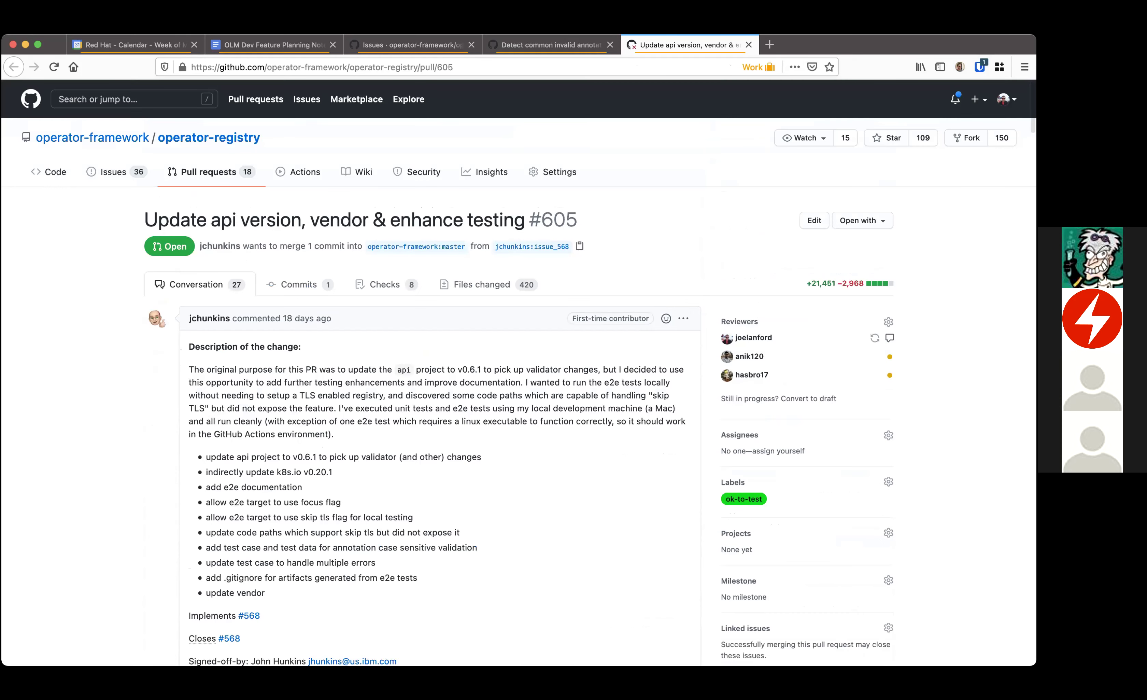
pyautogui.press('End')
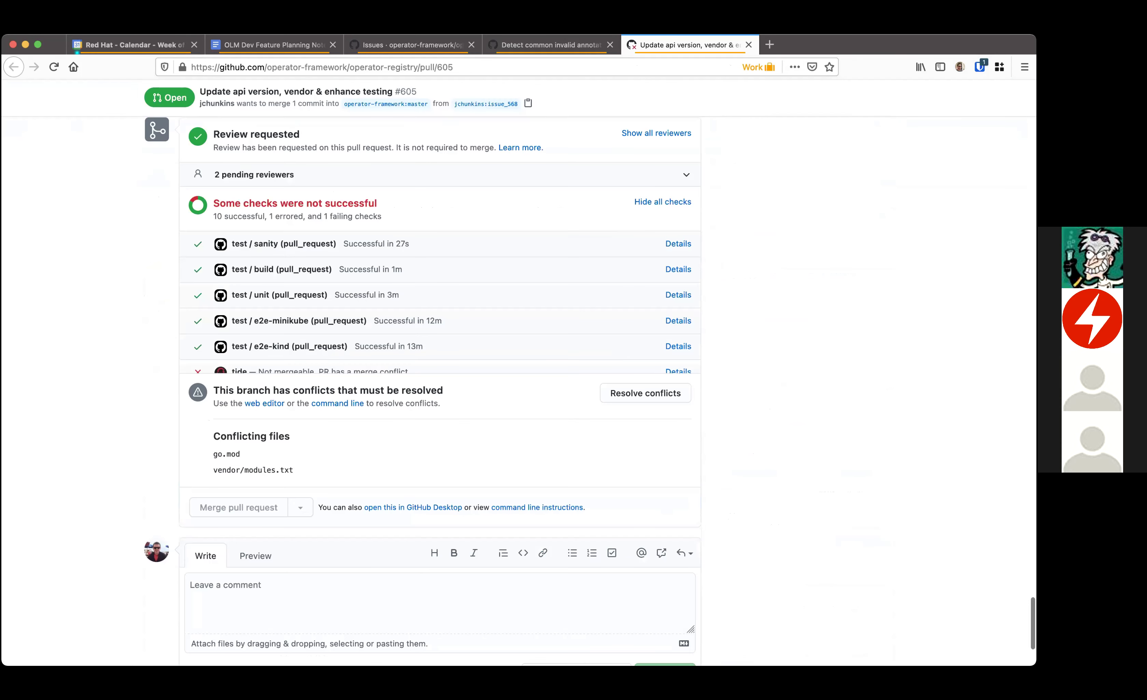
pyautogui.press('Home')
pyautogui.scroll(5, 452, 391)
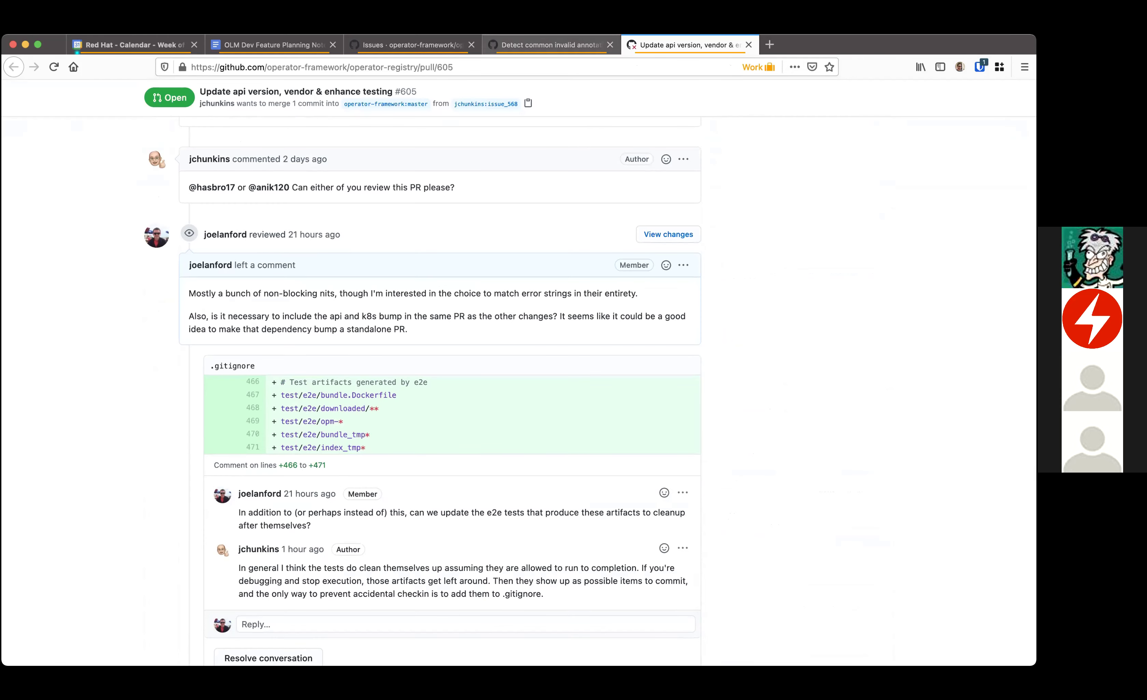
# Return to issue #568, look through its discussion and linked activity, and apply the kind/feature label
pyautogui.hotkey('ctrl', 'shift', 'Tab')
pyautogui.scroll(-8, 518, 377)
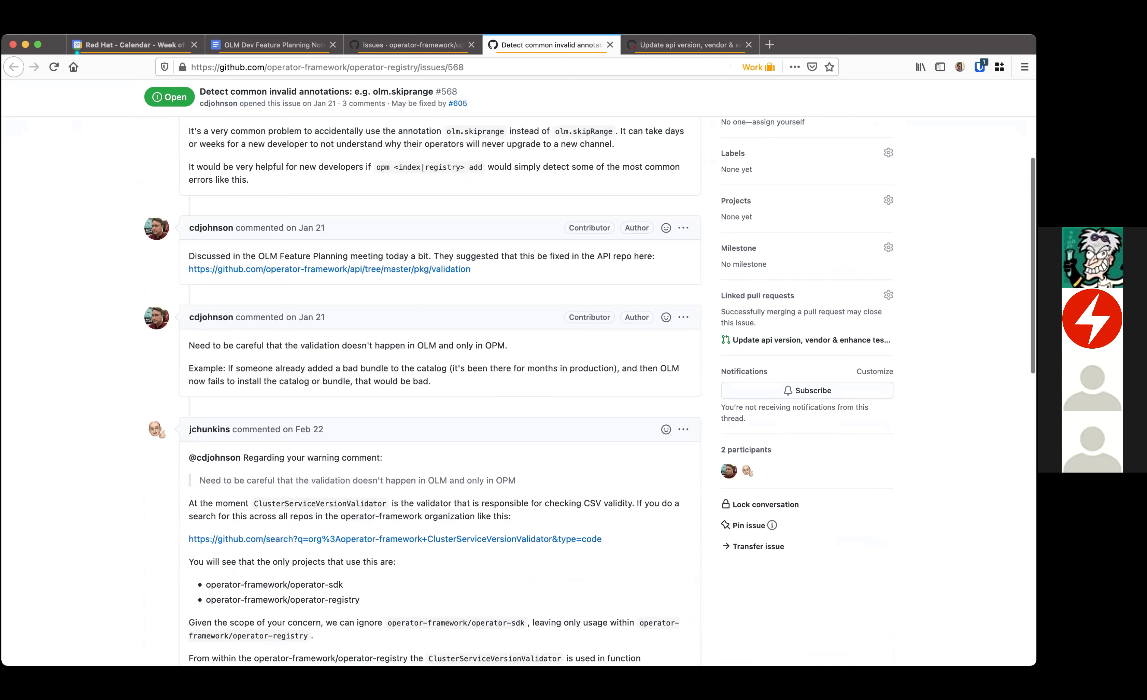
pyautogui.scroll(3, 518, 377)
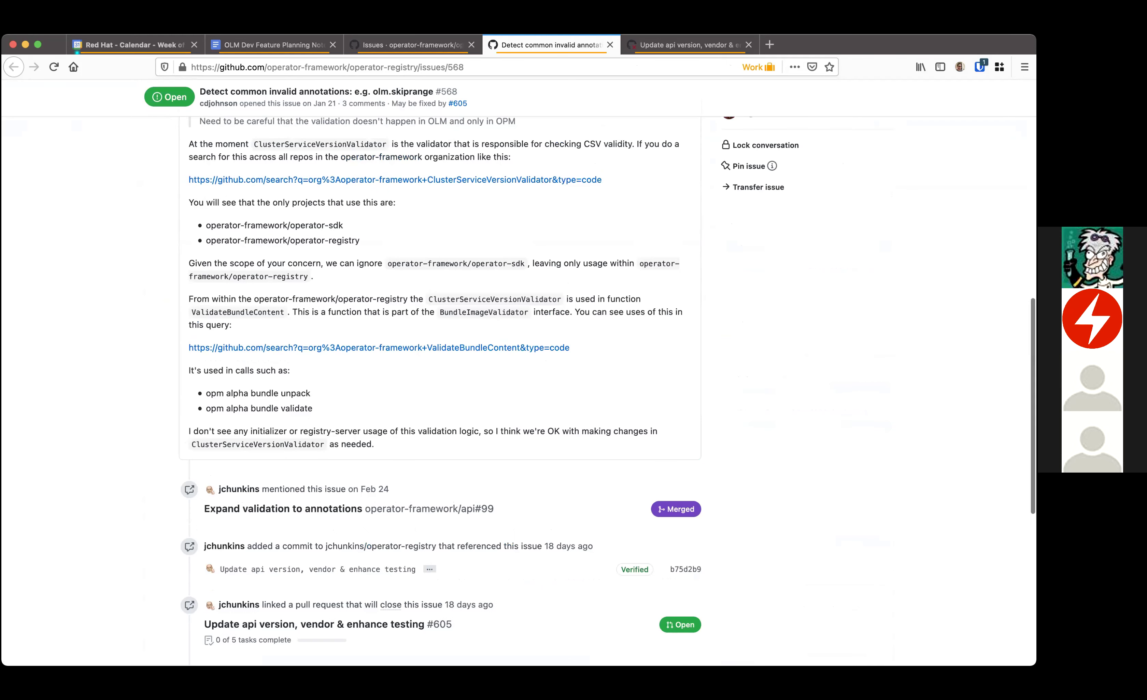
pyautogui.scroll(8, 748, 278)
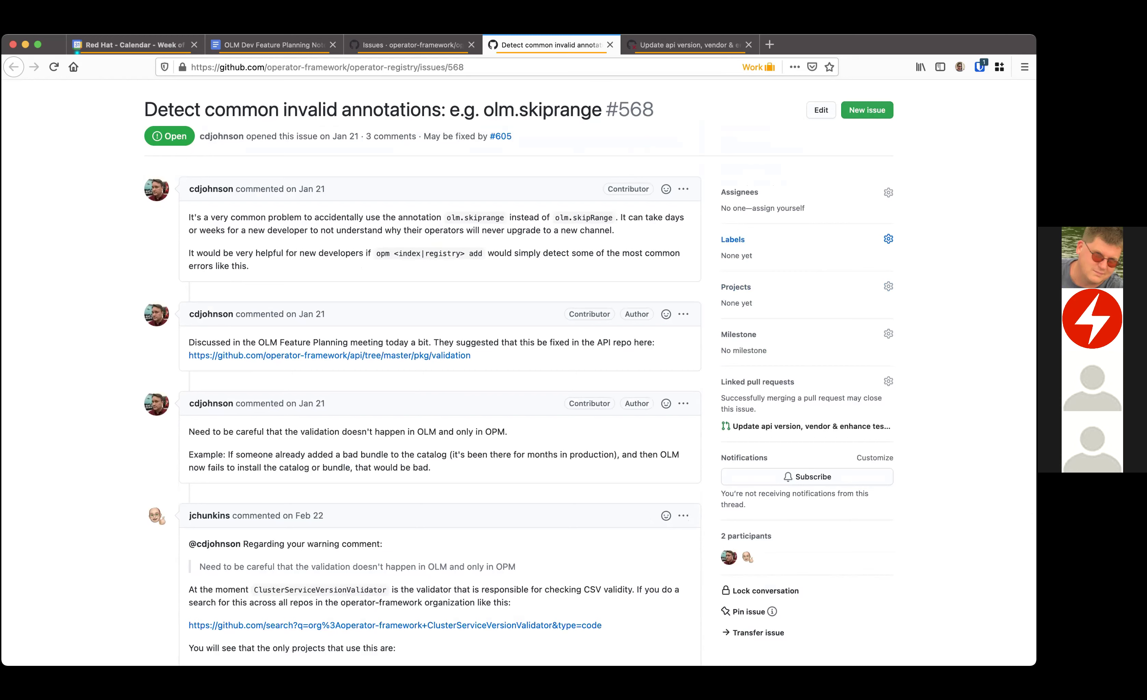
pyautogui.click(887, 238)
pyautogui.write('kind/fea')
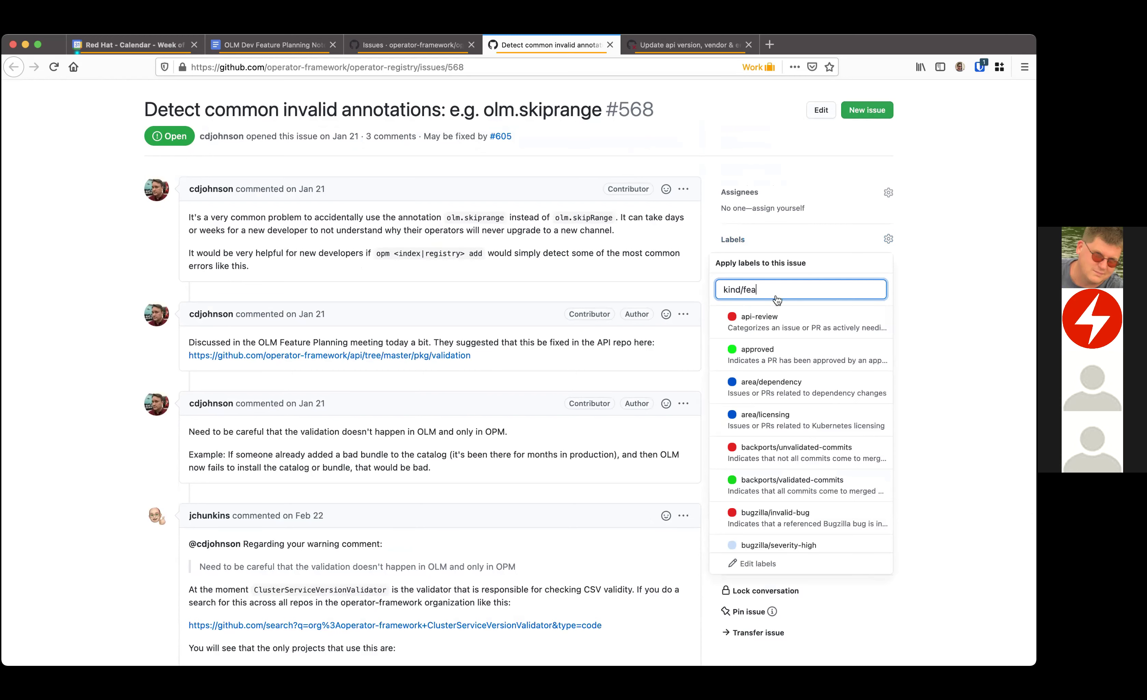
pyautogui.click(776, 309)
pyautogui.click(901, 356)
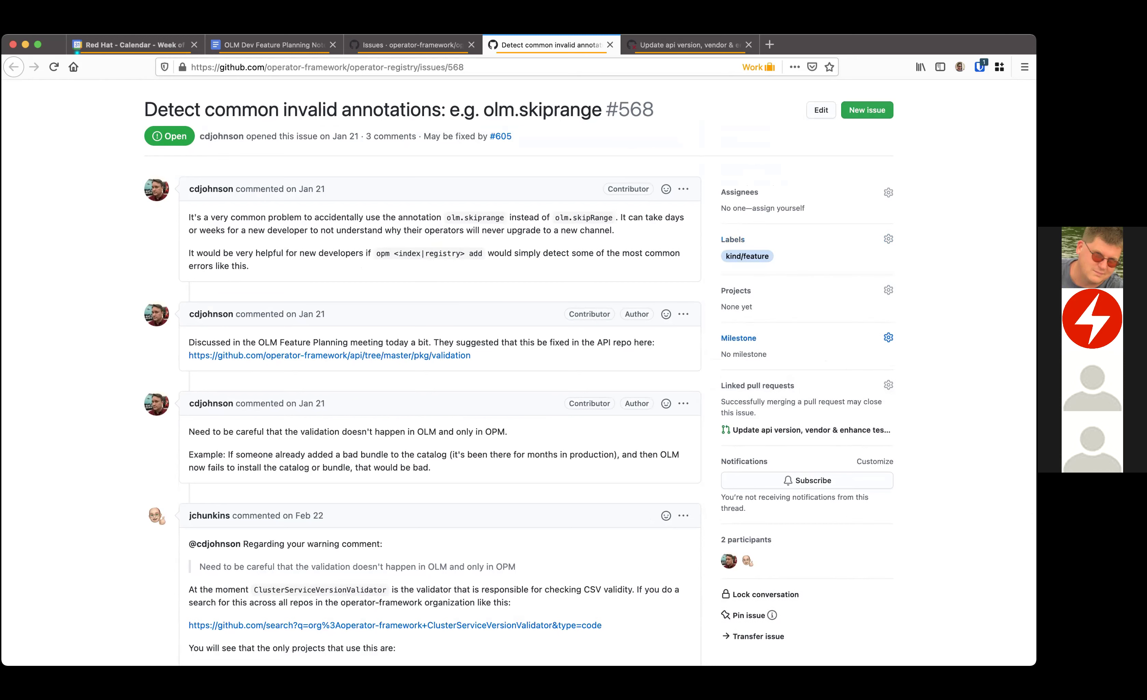
# Open the milestone choices for issue #568, then review pull request #605's description and conversation to judge its progress
pyautogui.click(746, 338)
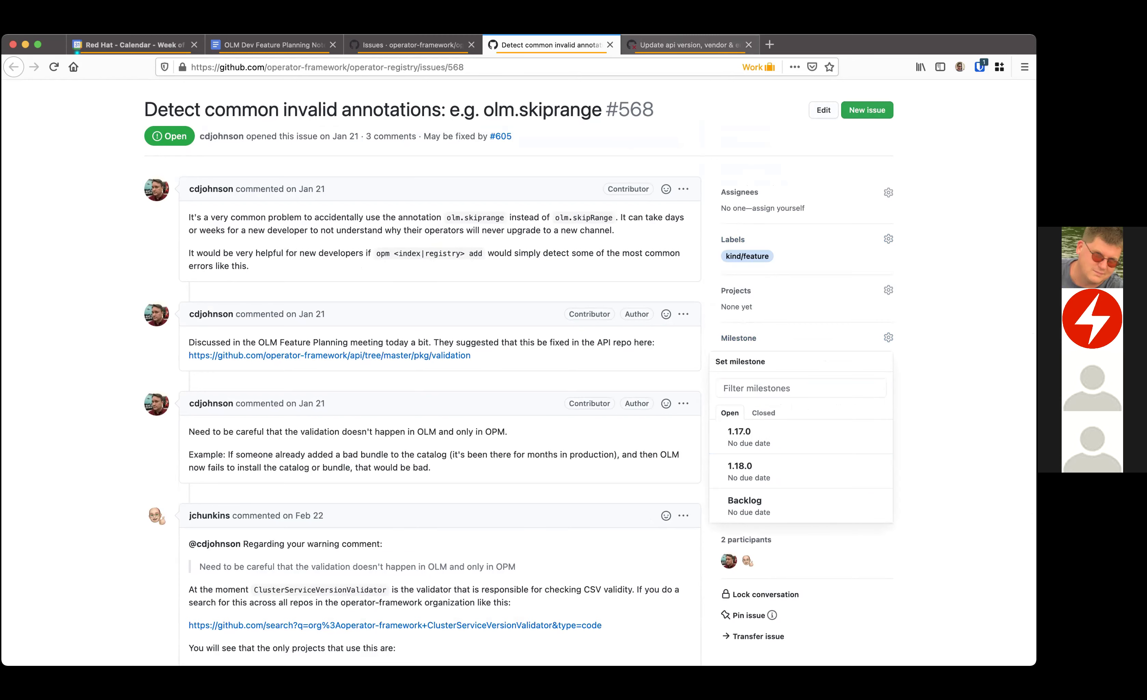
pyautogui.hotkey('ctrl', 'Tab')
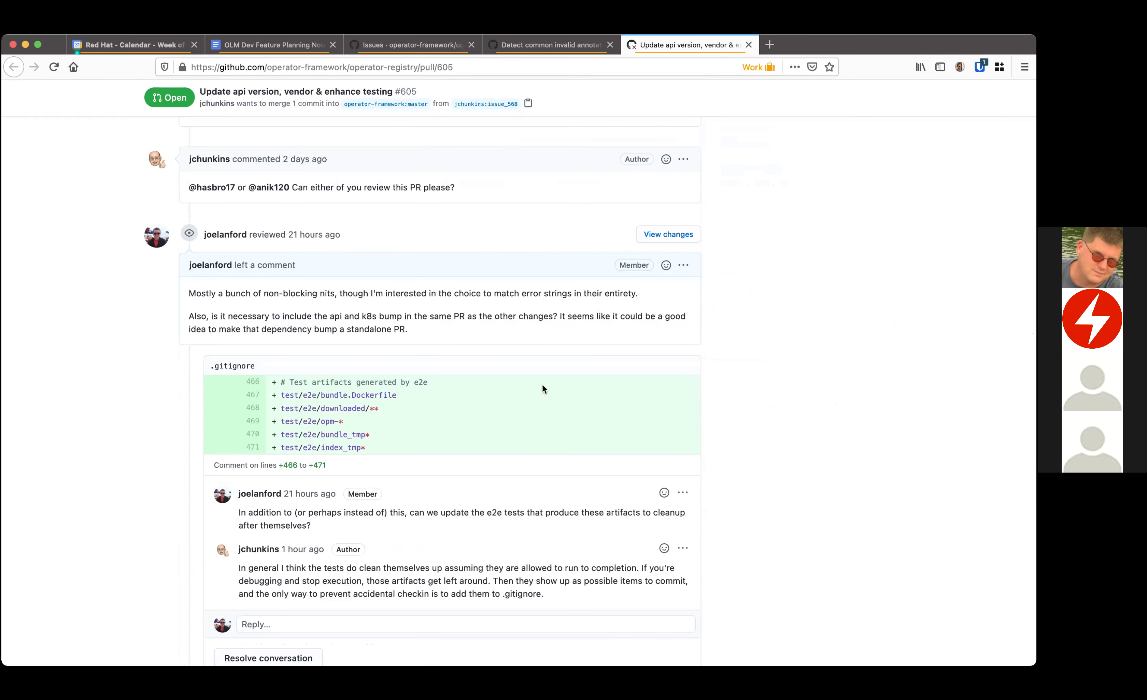
pyautogui.scroll(15, 542, 388)
pyautogui.scroll(20, 542, 388)
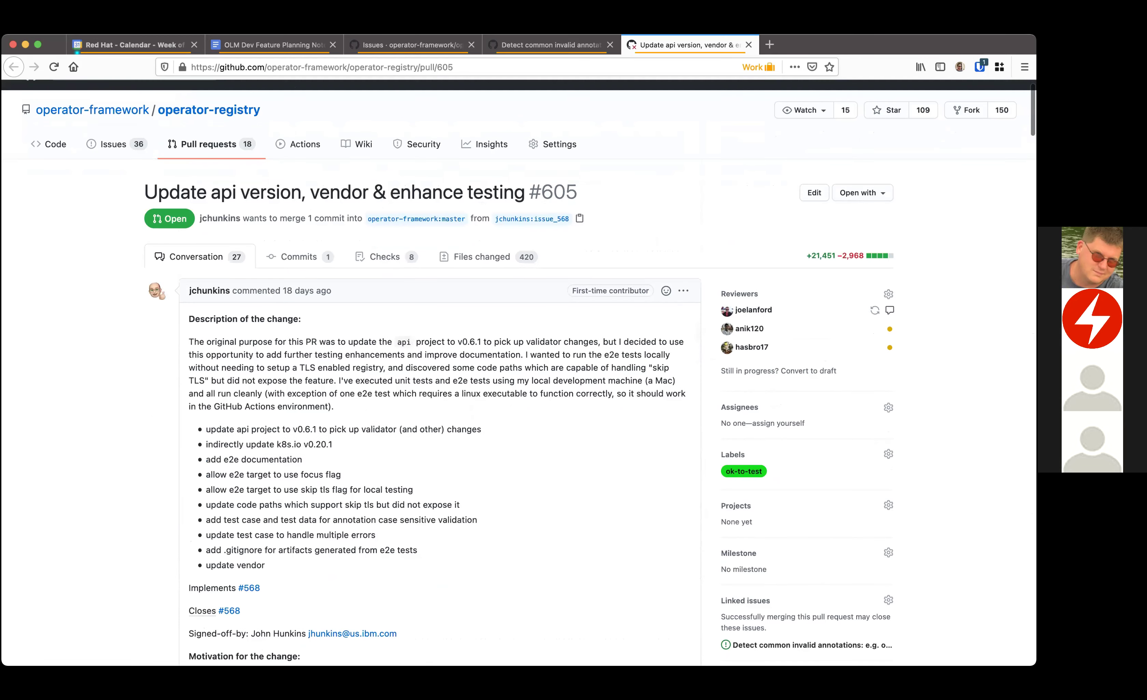
pyautogui.scroll(-2, 542, 388)
pyautogui.scroll(-2, 542, 388)
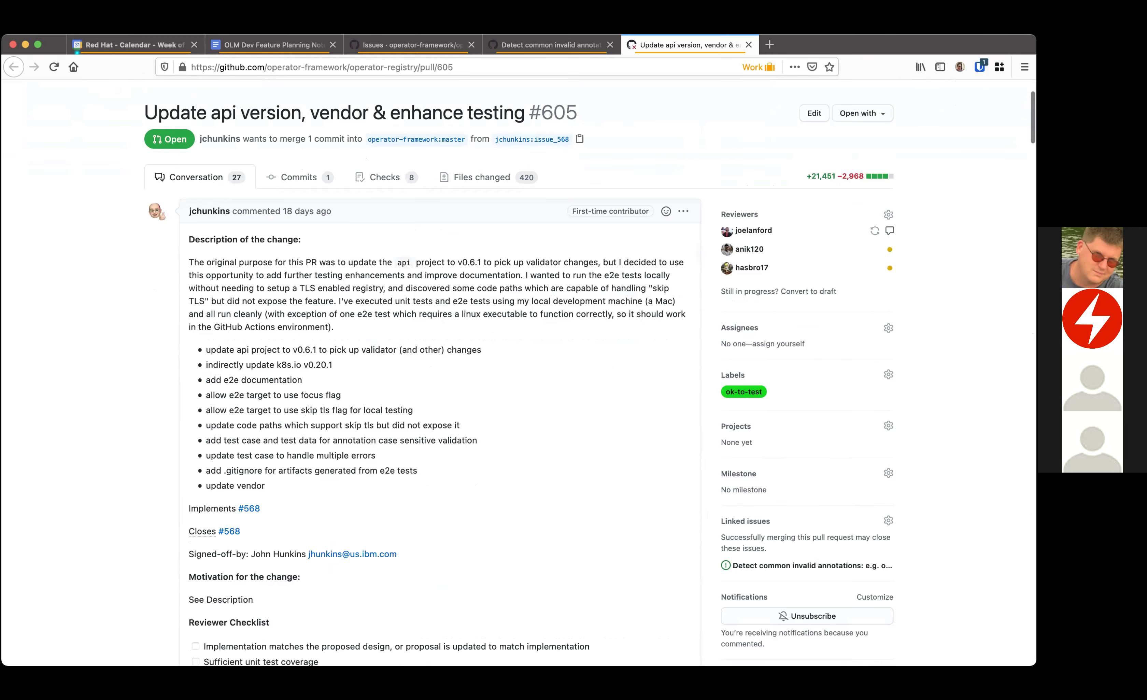
pyautogui.scroll(-10, 543, 388)
pyautogui.scroll(-15, 543, 388)
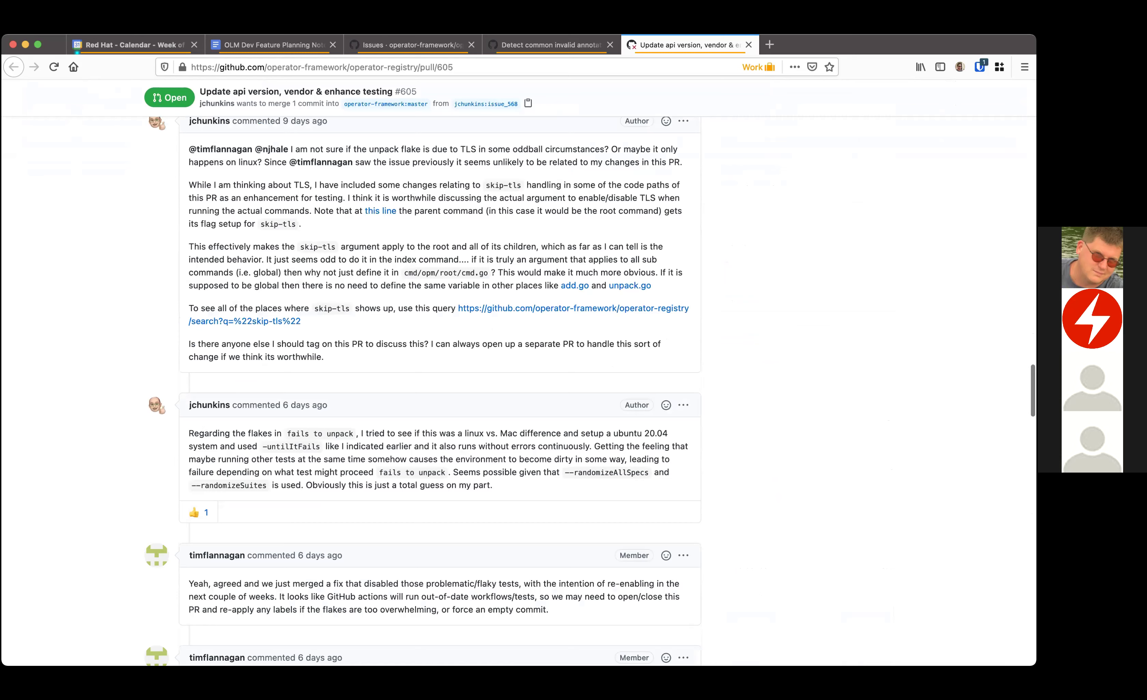
pyautogui.scroll(-5, 542, 388)
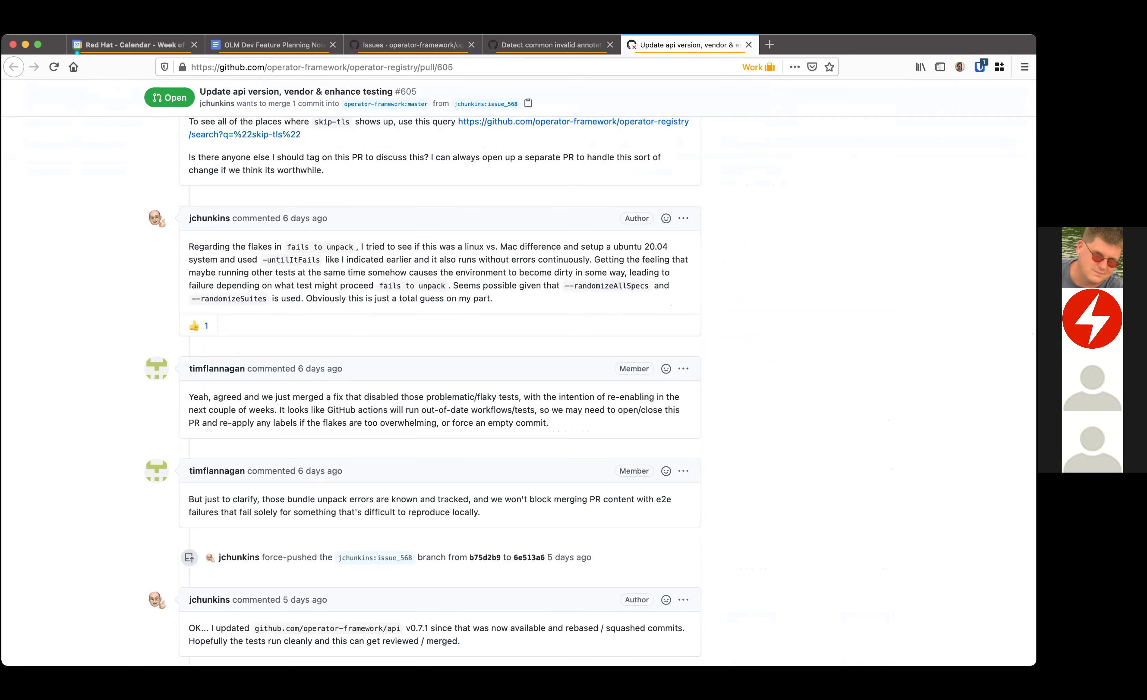
pyautogui.scroll(-1, 728, 324)
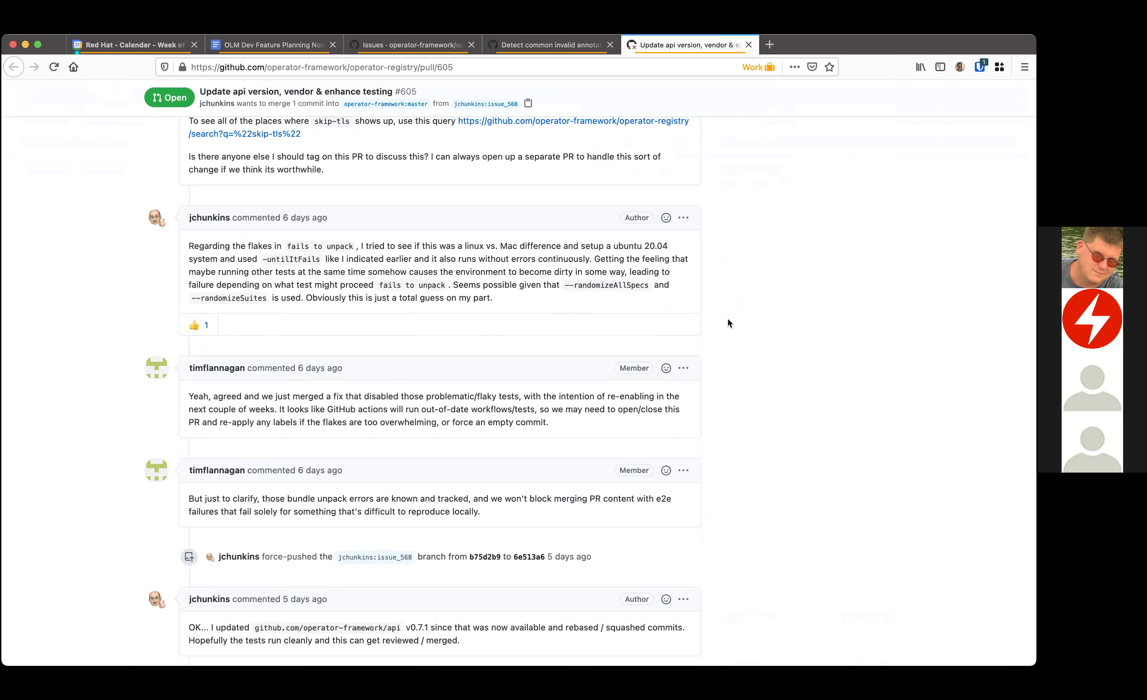
pyautogui.scroll(-4, 729, 324)
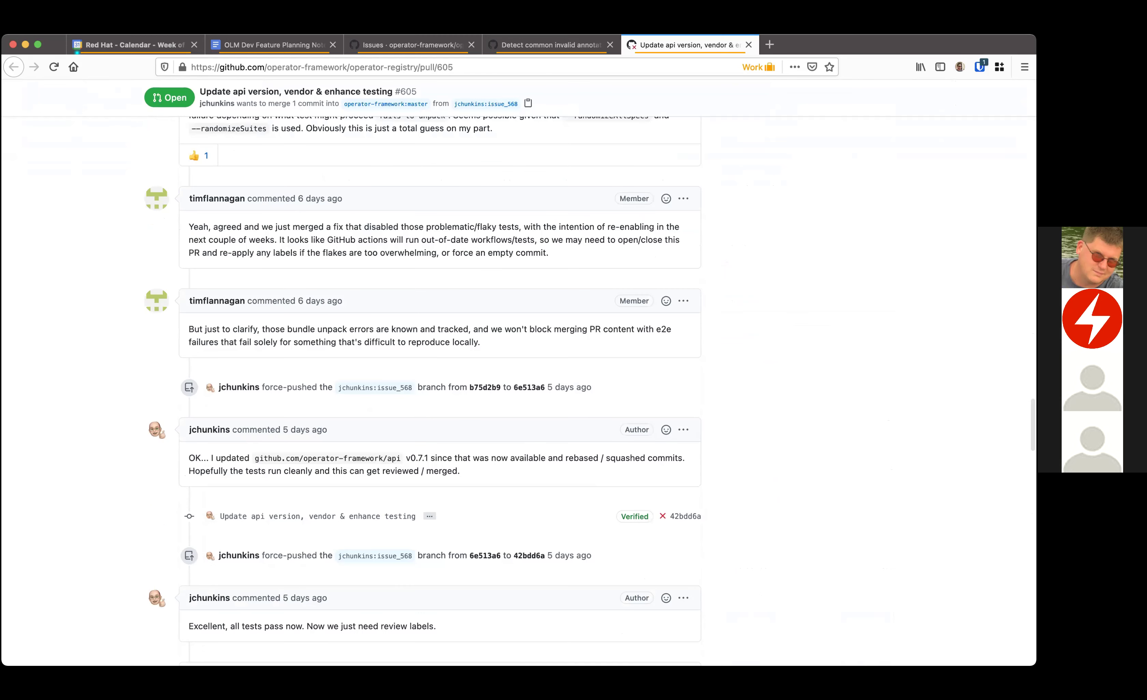
pyautogui.scroll(-1, 590, 387)
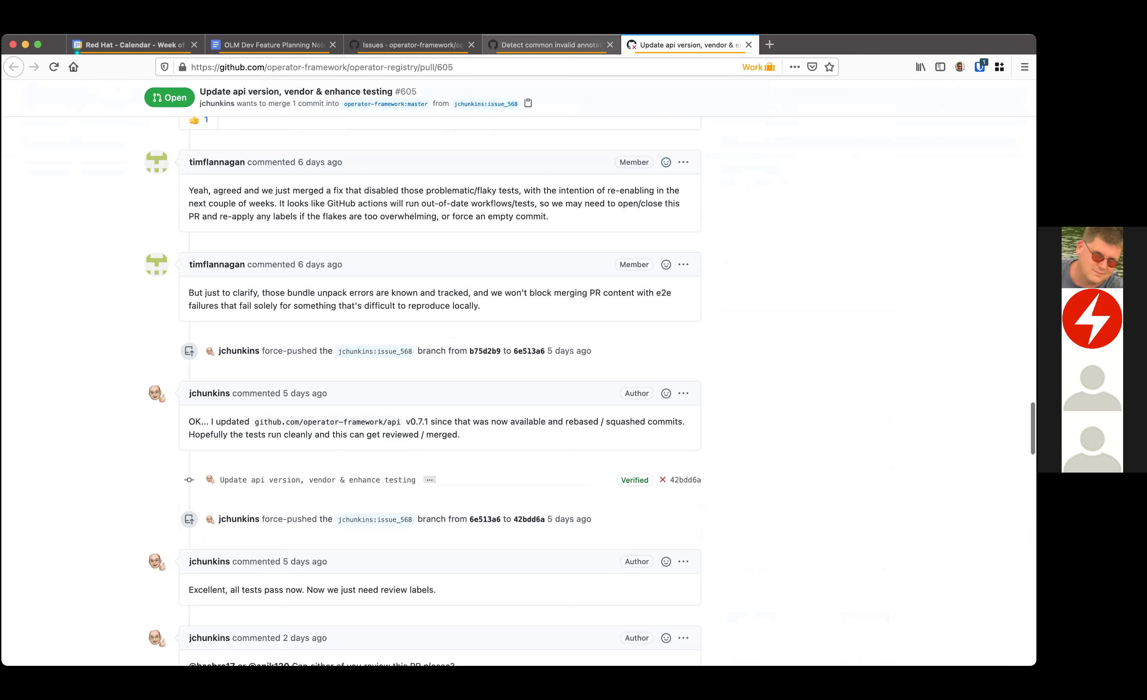
# Go back to issue #568 and compare the open milestones 1.17.0 and 1.18.0 as candidates for it
pyautogui.hotkey('ctrl', 'shift', 'Tab')
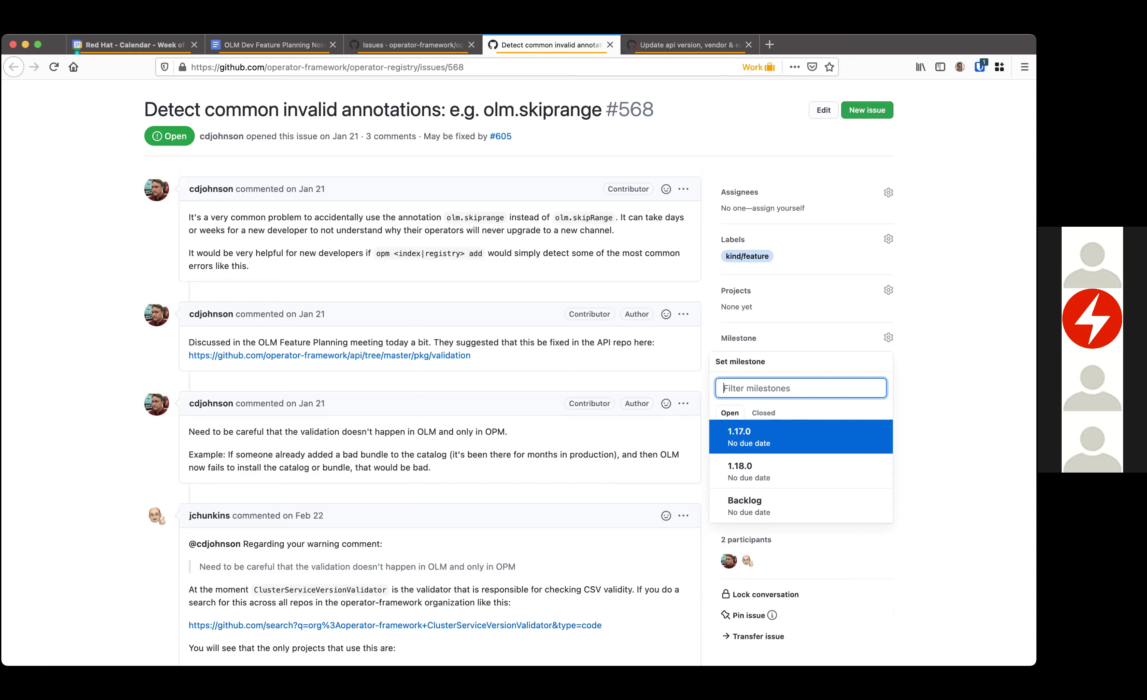
pyautogui.press('Down')
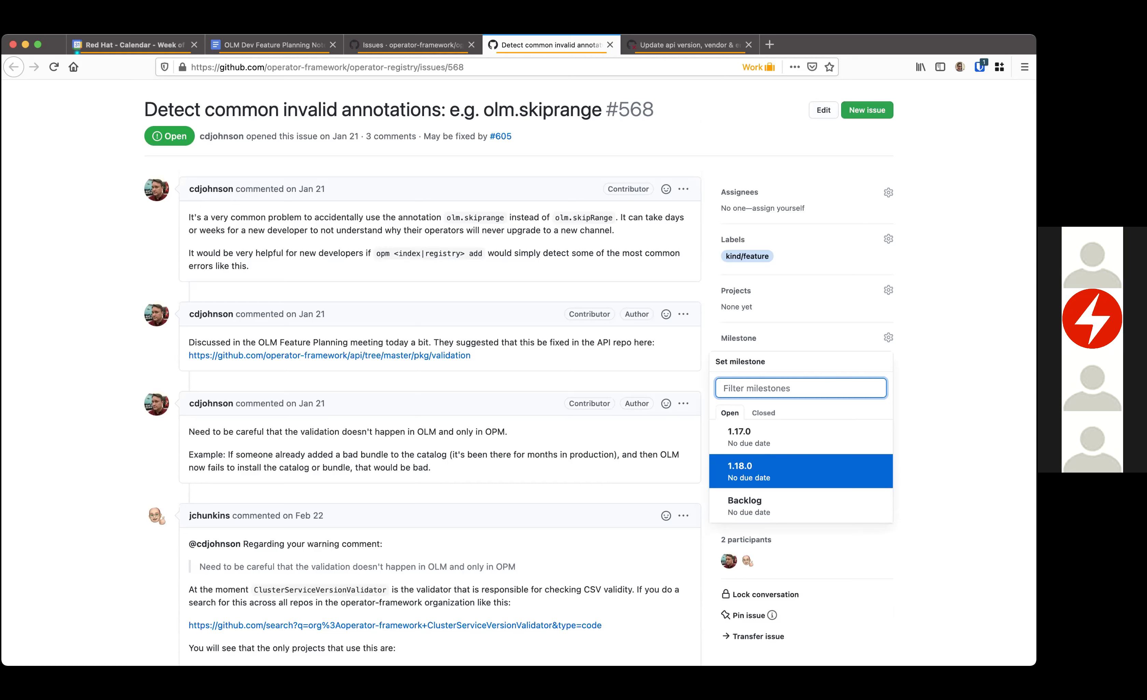
pyautogui.press('Up')
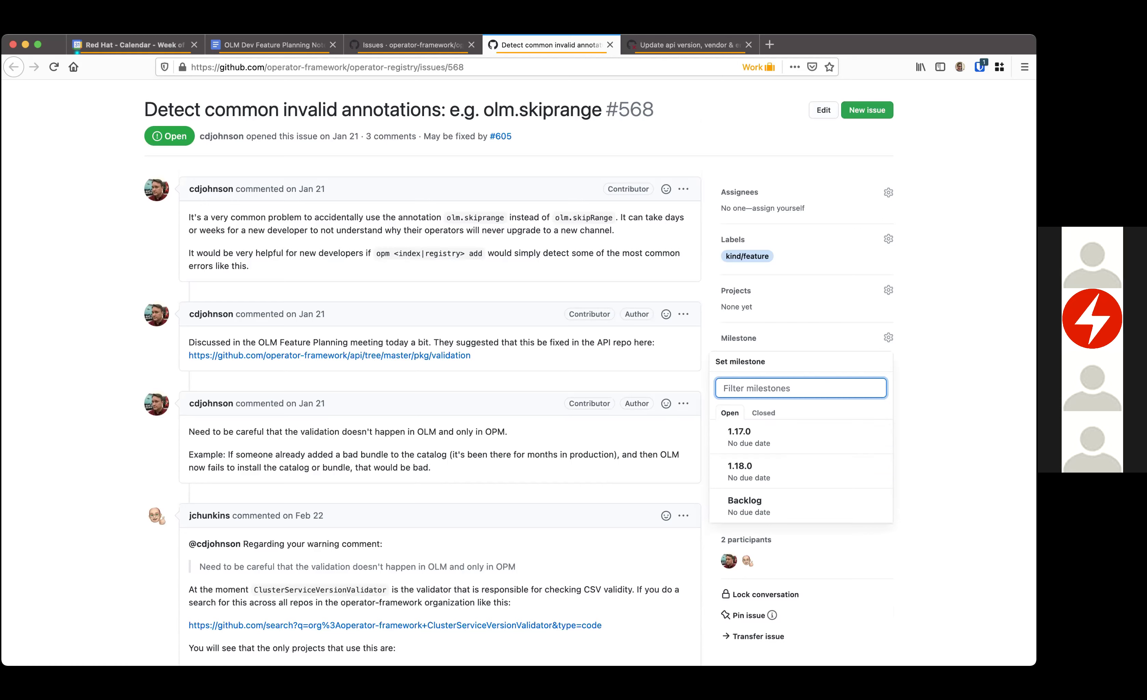
pyautogui.press('super+Tab')
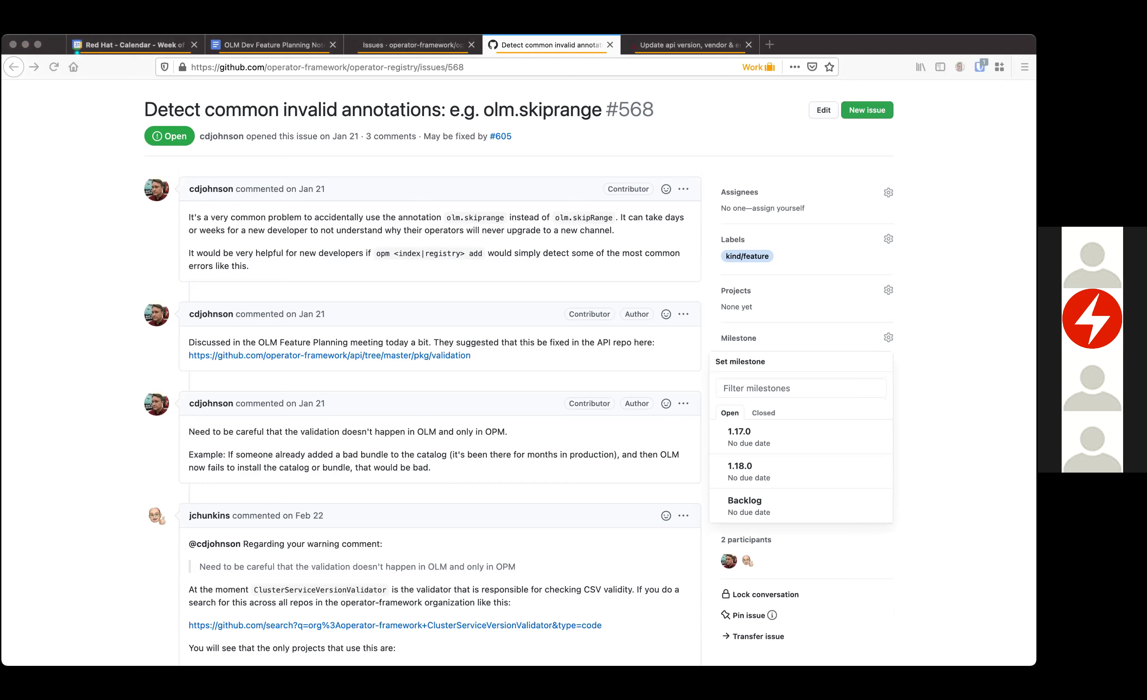